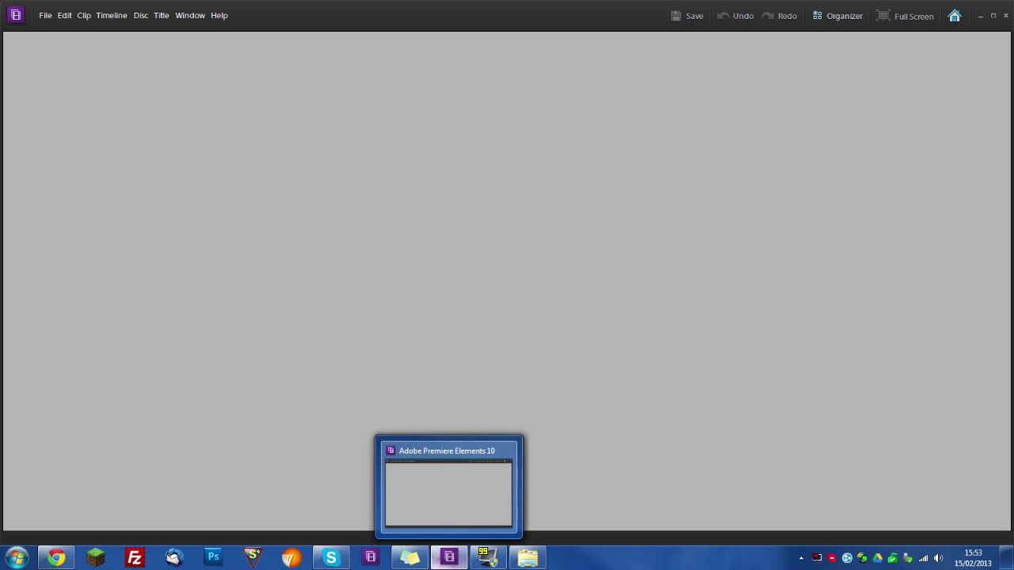
# Bring up the Folder of Goodies! folder and preview the Arista light font.
pyautogui.click(531, 557)
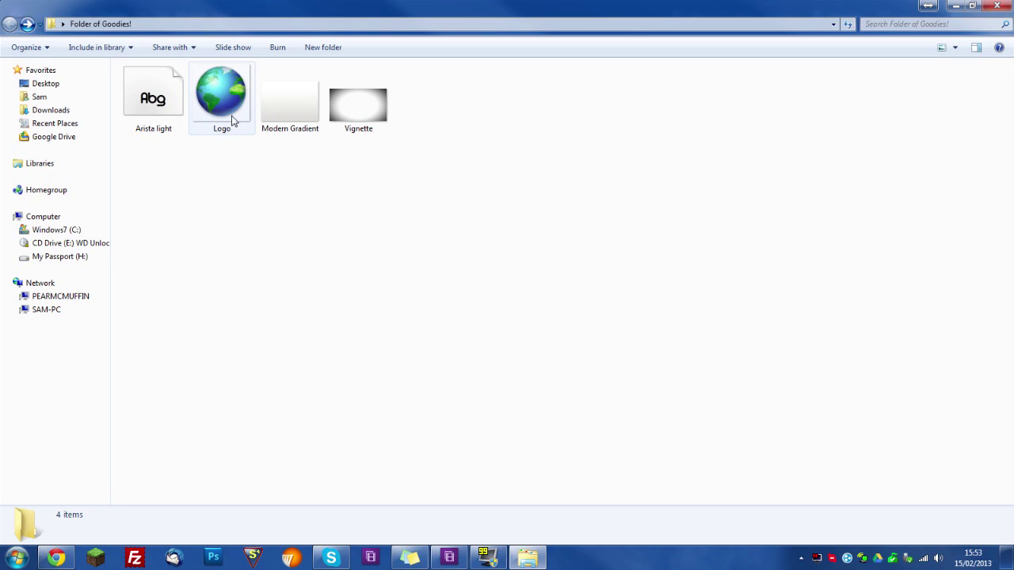
pyautogui.click(232, 111)
pyautogui.click(284, 204)
pyautogui.click(183, 133)
pyautogui.doubleClick(150, 106)
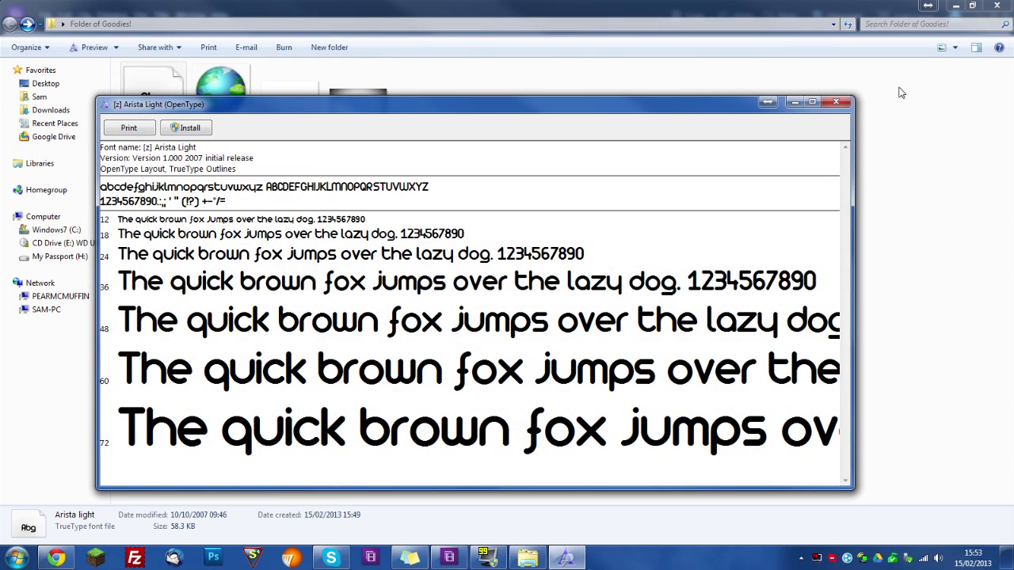
pyautogui.click(836, 103)
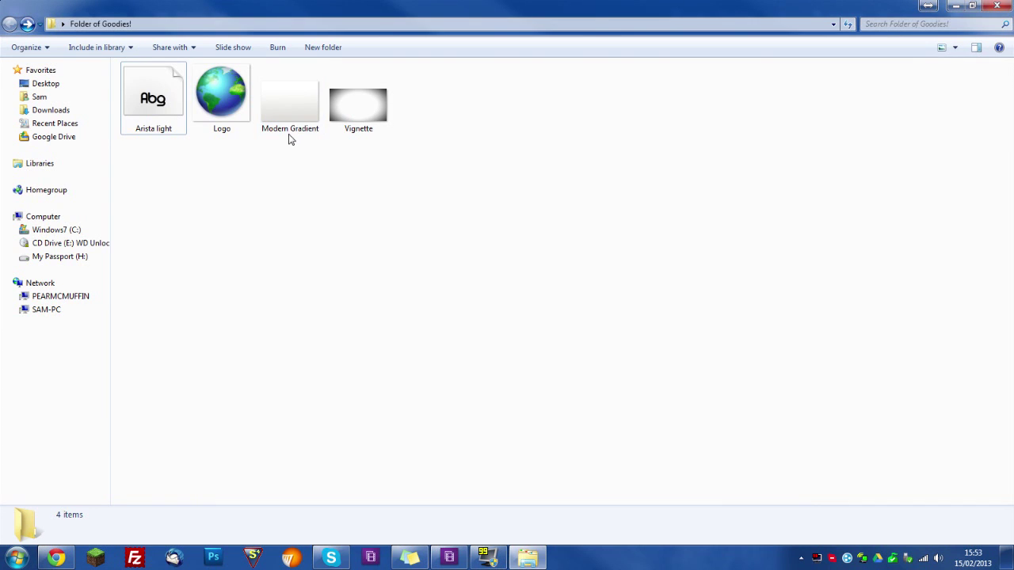
# Preview the Modern Gradient and Vignette images, then close the image viewer.
pyautogui.doubleClick(293, 119)
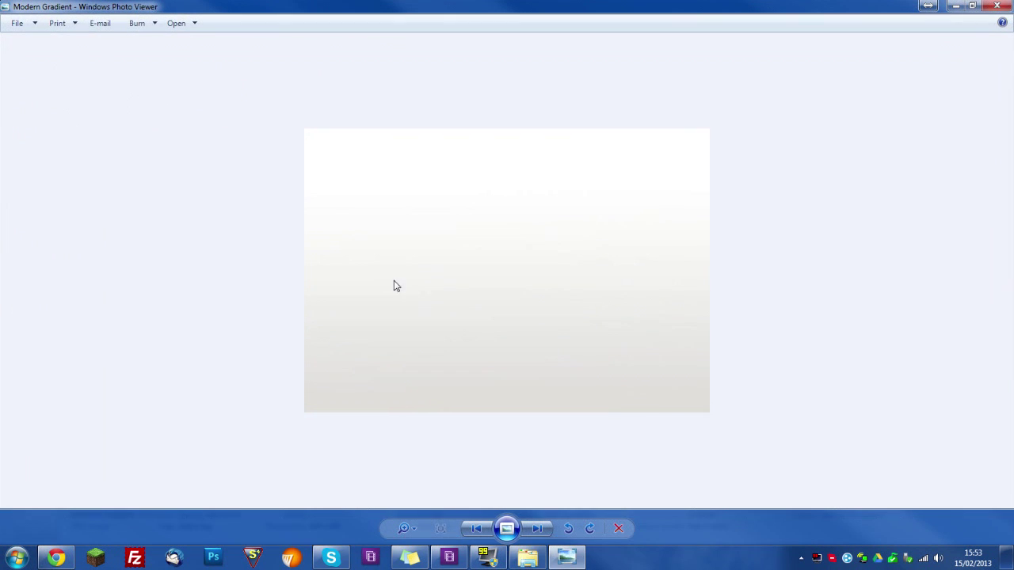
pyautogui.click(997, 5)
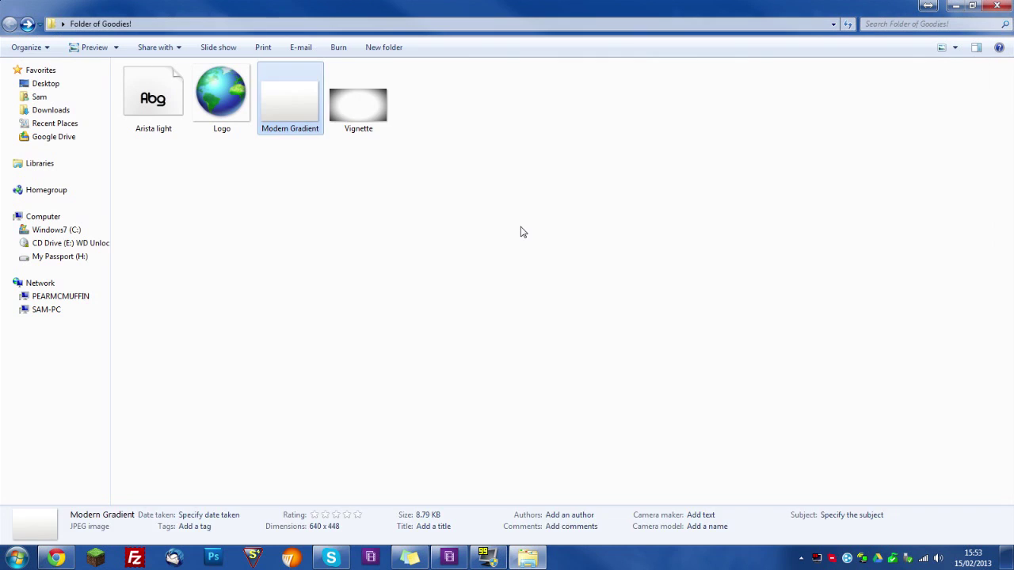
pyautogui.doubleClick(372, 119)
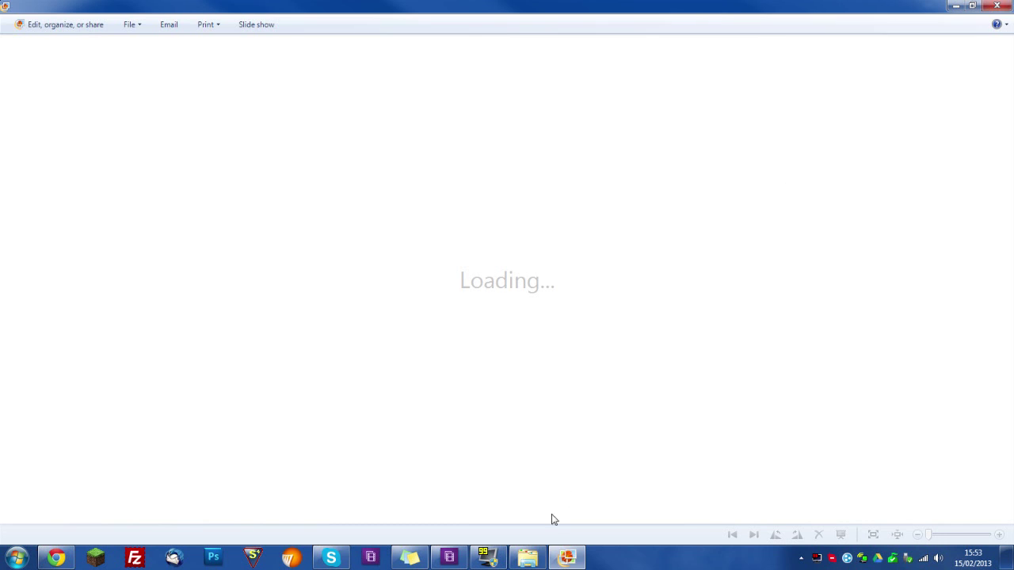
pyautogui.click(528, 559)
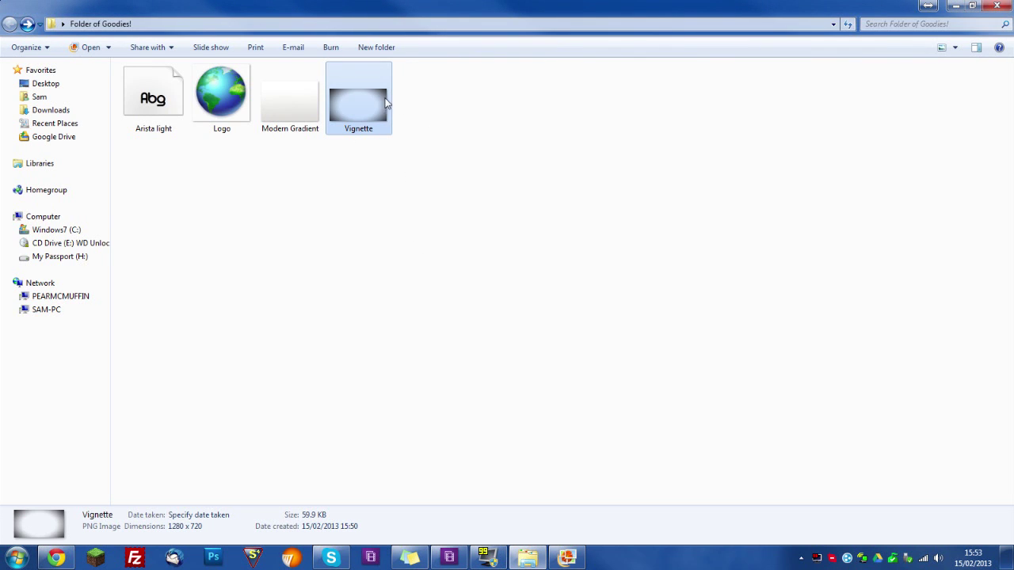
pyautogui.rightClick(568, 559)
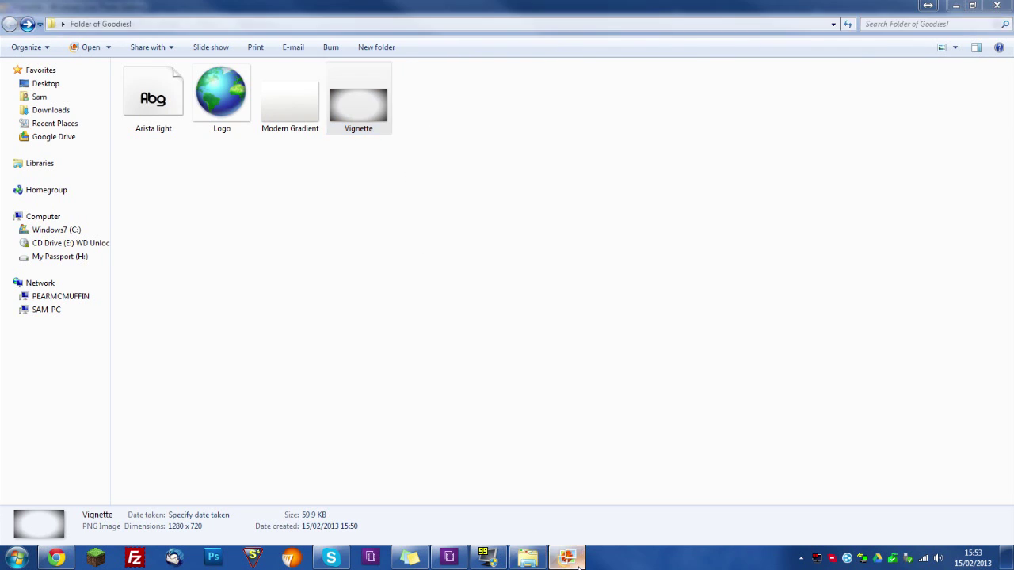
pyautogui.click(557, 526)
pyautogui.click(428, 446)
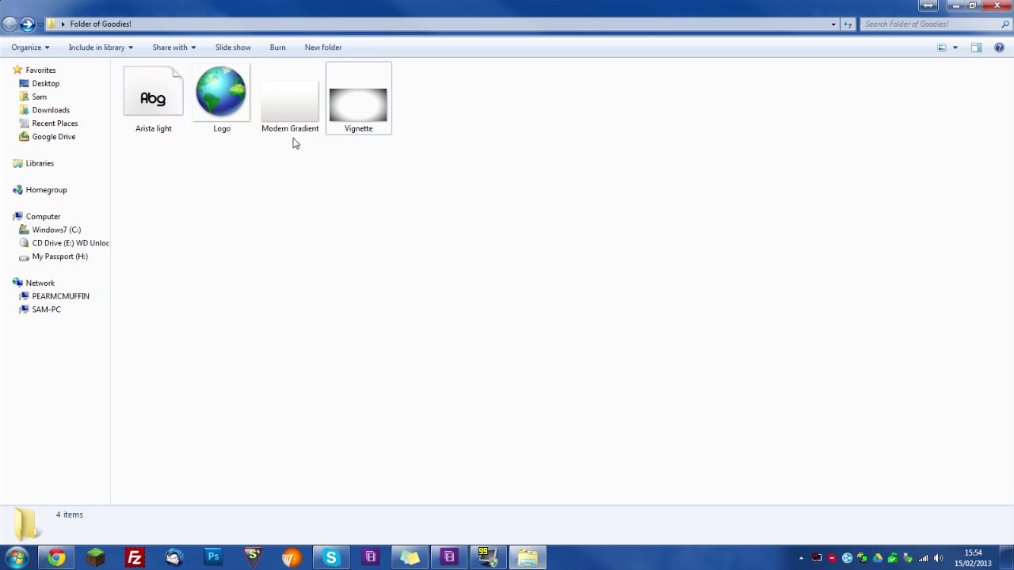
pyautogui.click(218, 130)
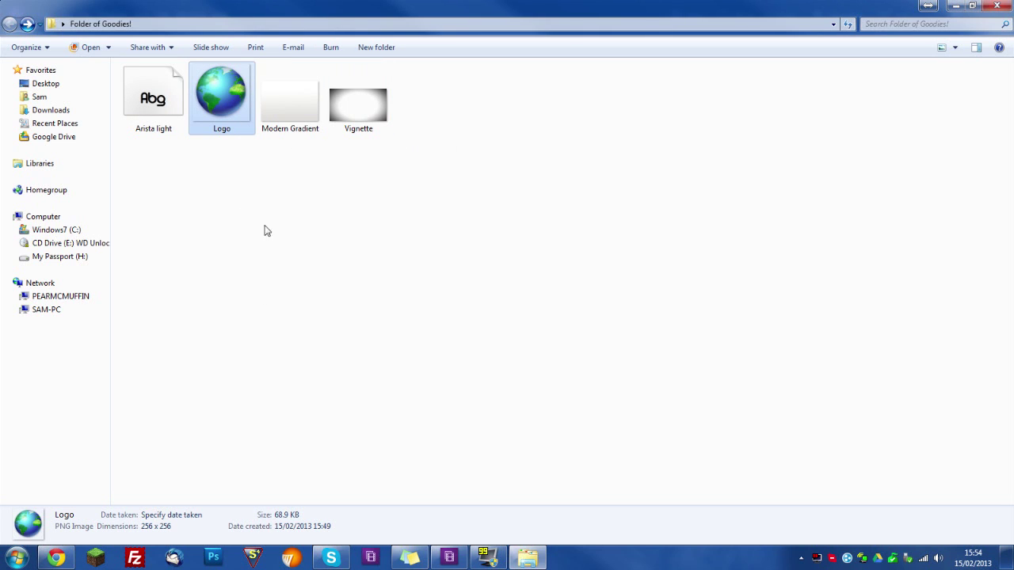
pyautogui.click(428, 280)
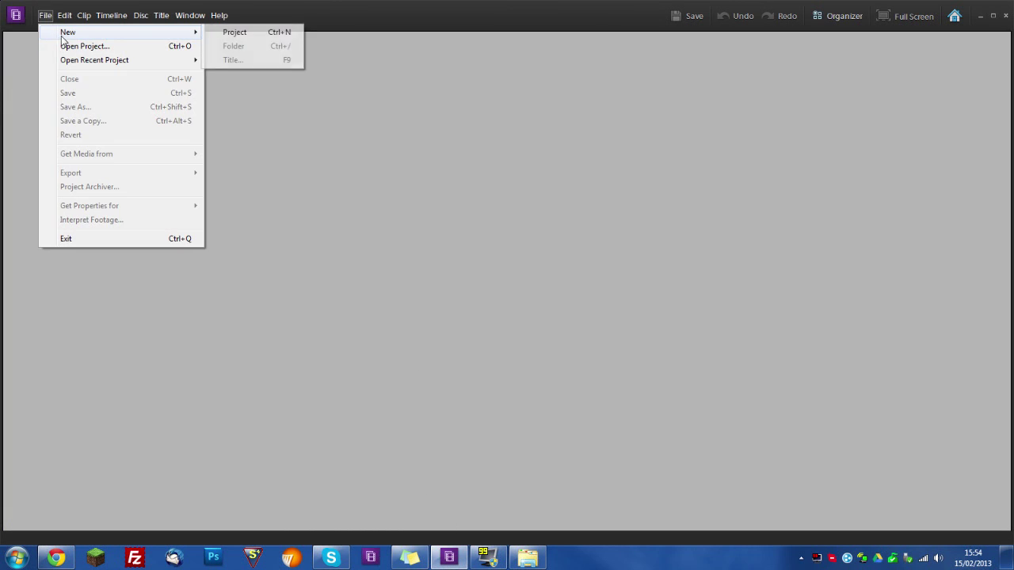
# Create a new project with the NTSC Flip Mino HD and Ultra HD 30p preset, replacing the current one.
pyautogui.click(218, 31)
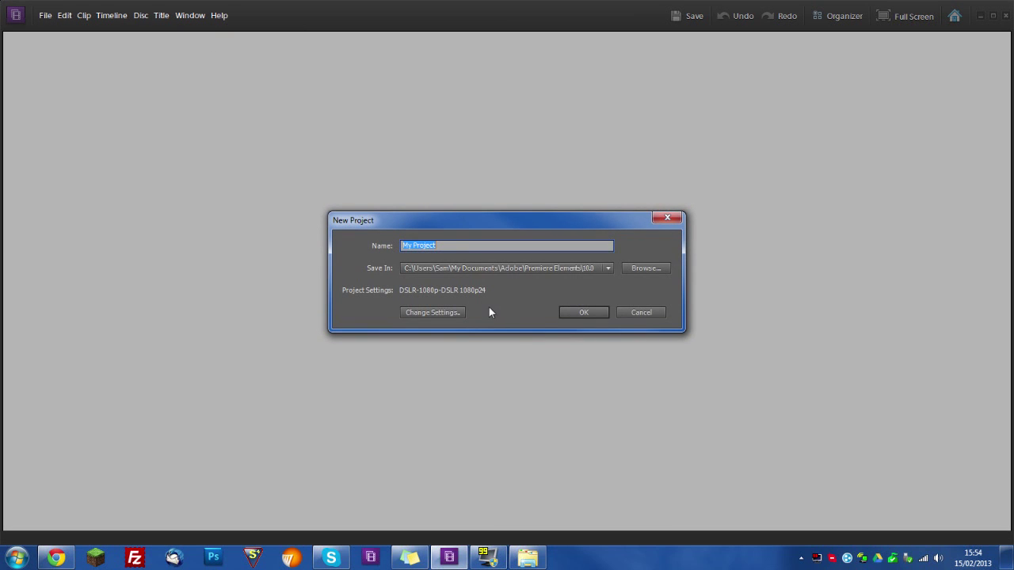
pyautogui.click(424, 312)
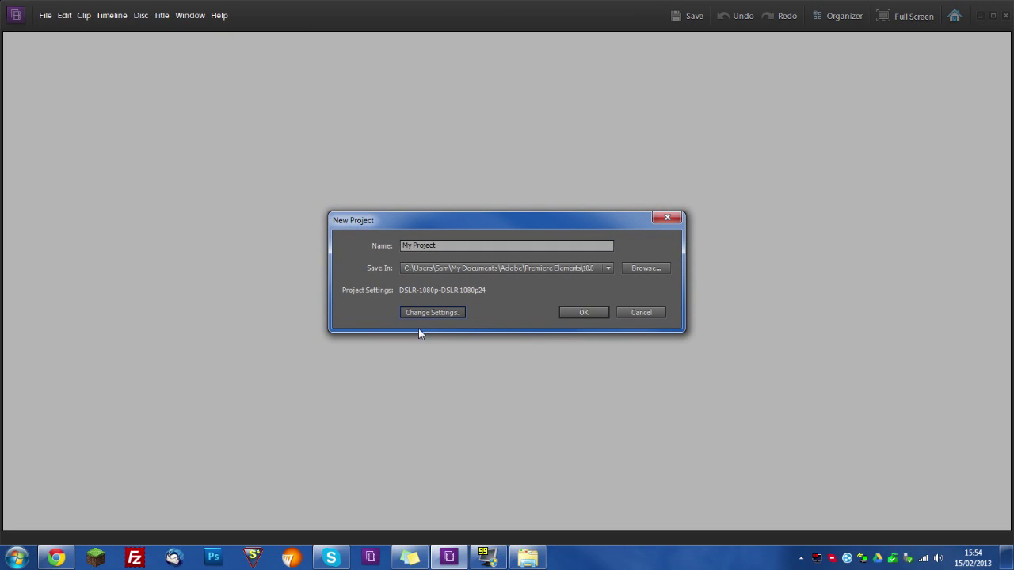
pyautogui.click(428, 307)
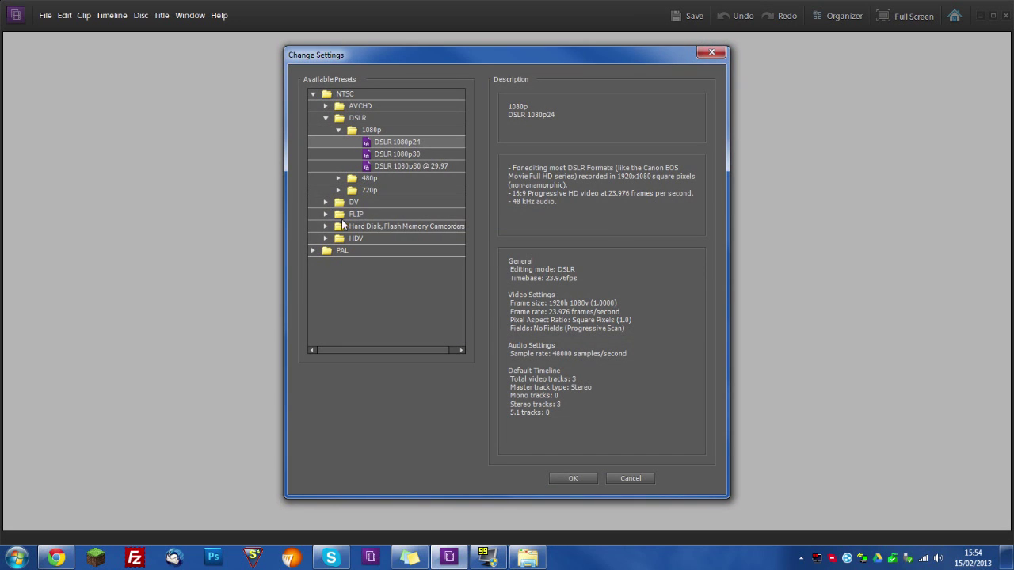
pyautogui.click(325, 214)
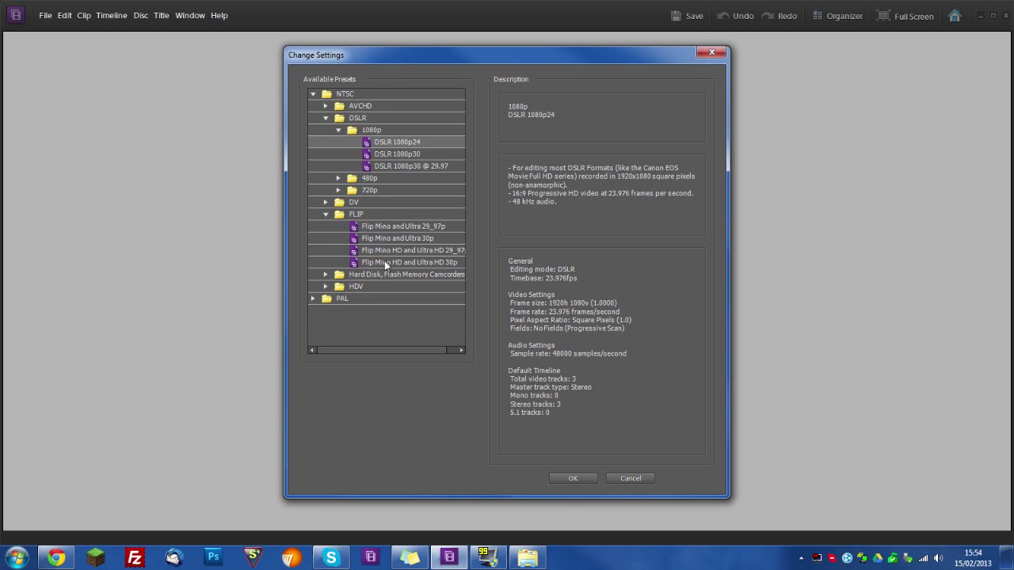
pyautogui.click(389, 263)
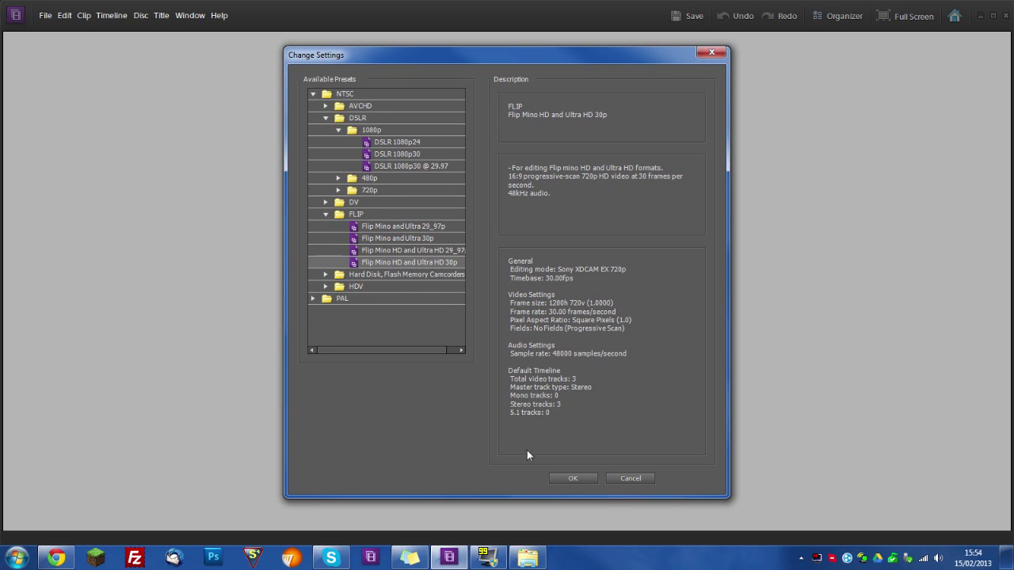
pyautogui.click(578, 478)
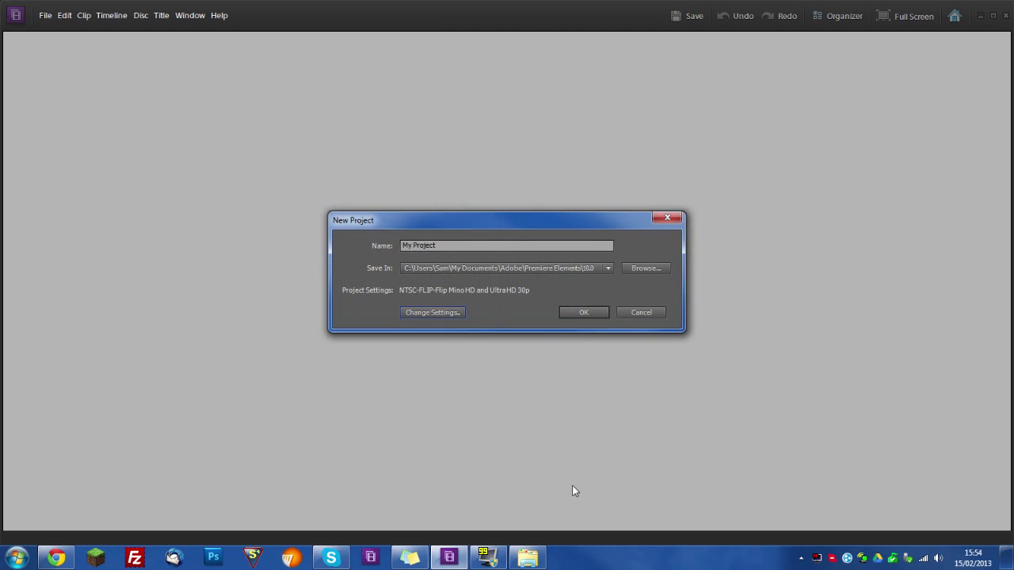
pyautogui.click(567, 314)
pyautogui.click(561, 294)
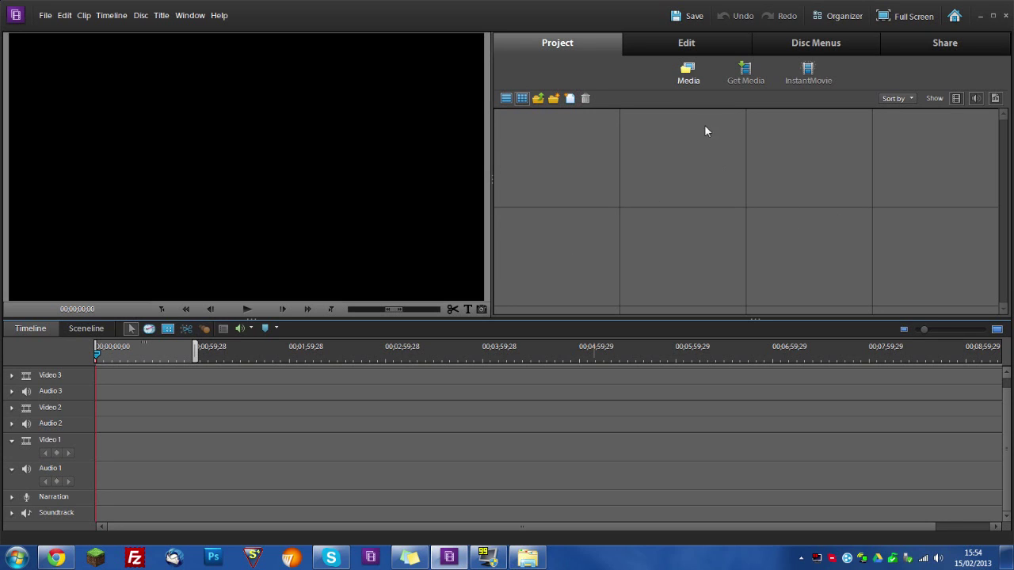
# Install the Arista Light font from the folder, replacing the already installed copy.
pyautogui.click(528, 559)
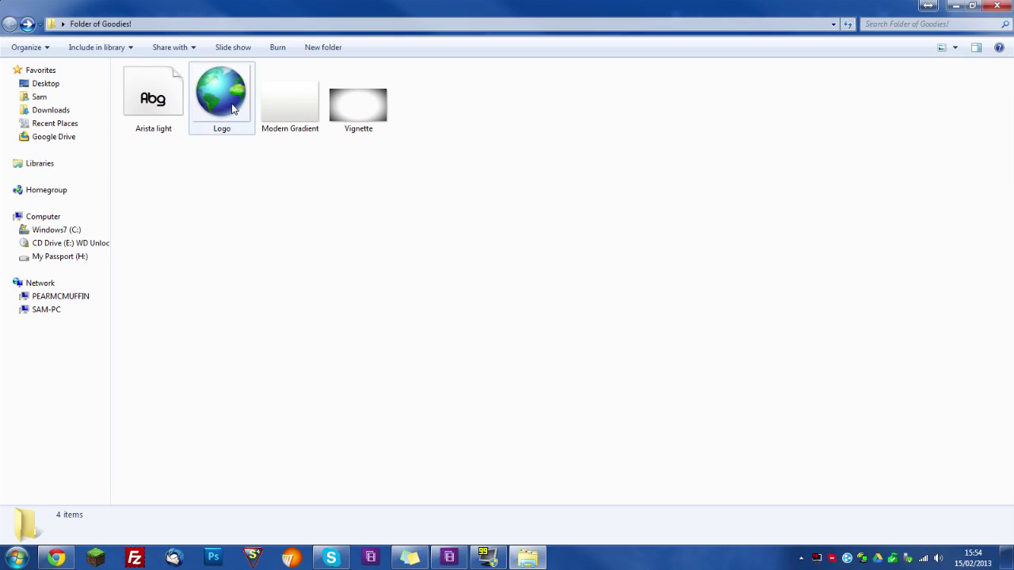
pyautogui.click(182, 108)
pyautogui.hotkey('ctrl', 'a')
pyautogui.click(254, 169)
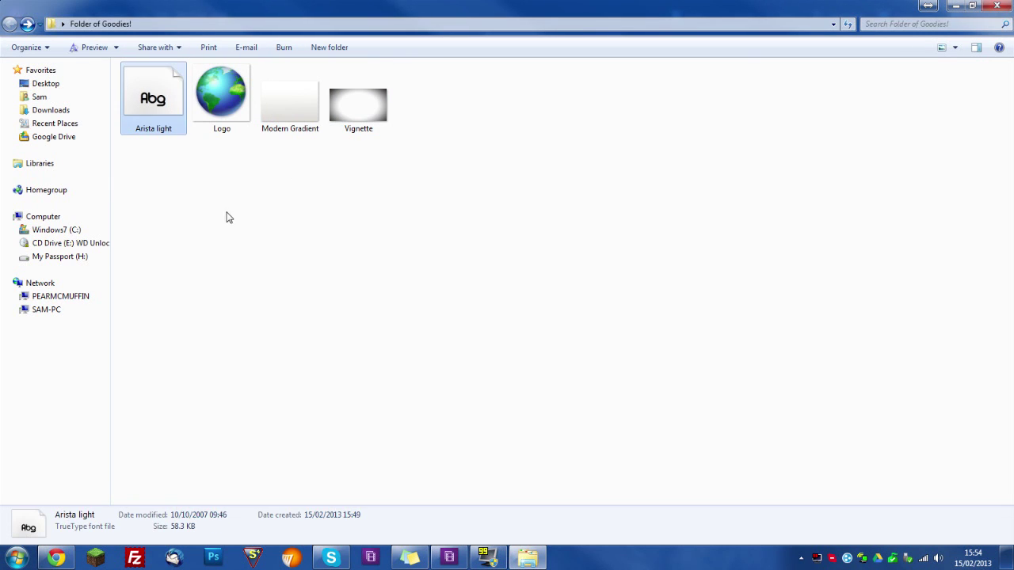
pyautogui.doubleClick(140, 105)
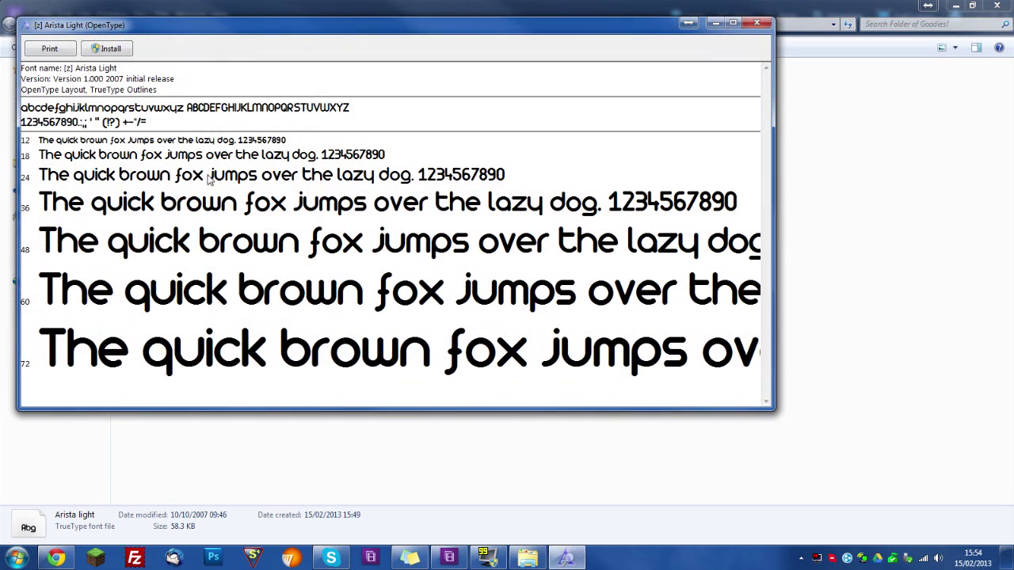
pyautogui.click(109, 49)
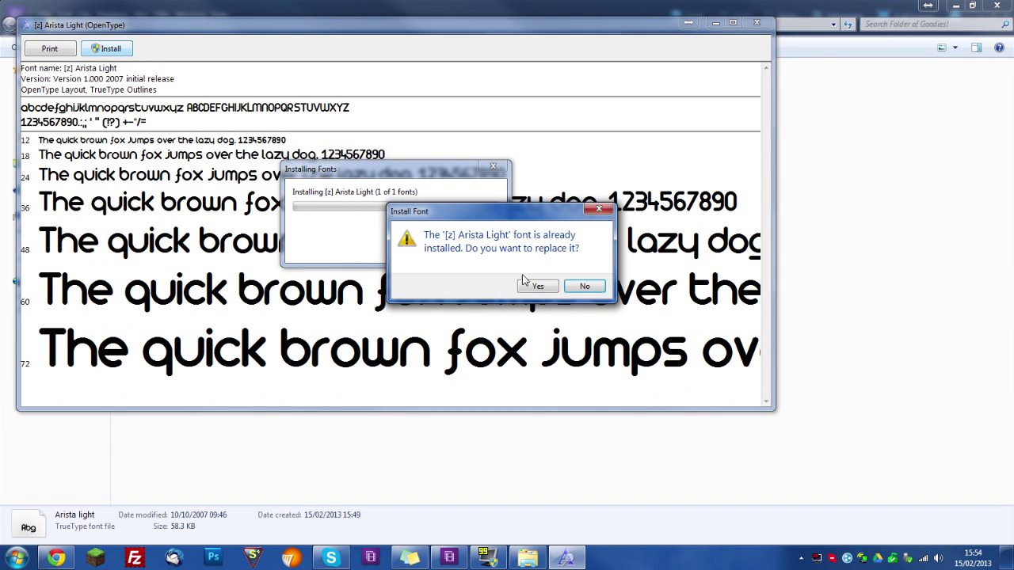
pyautogui.click(584, 286)
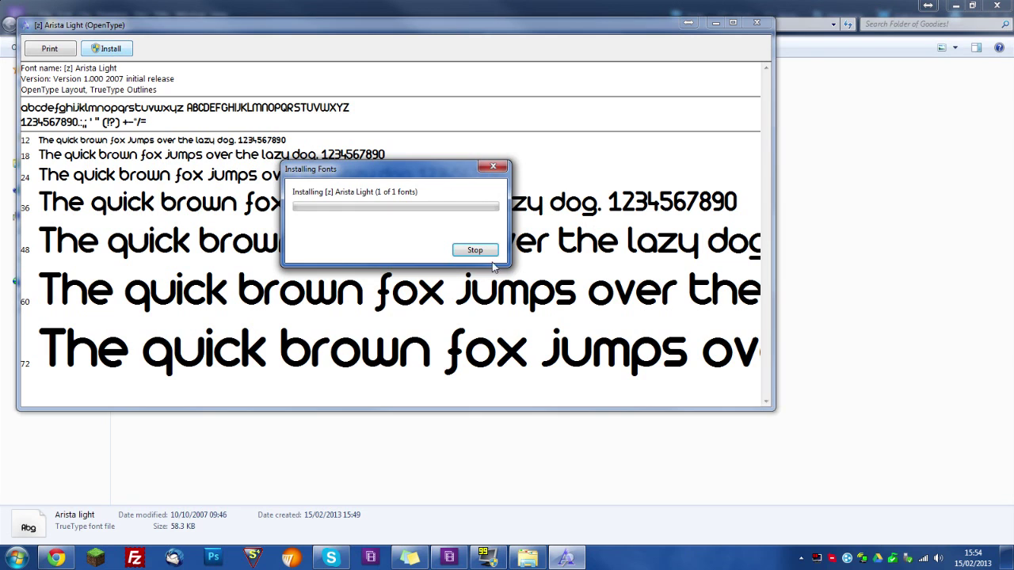
pyautogui.click(756, 22)
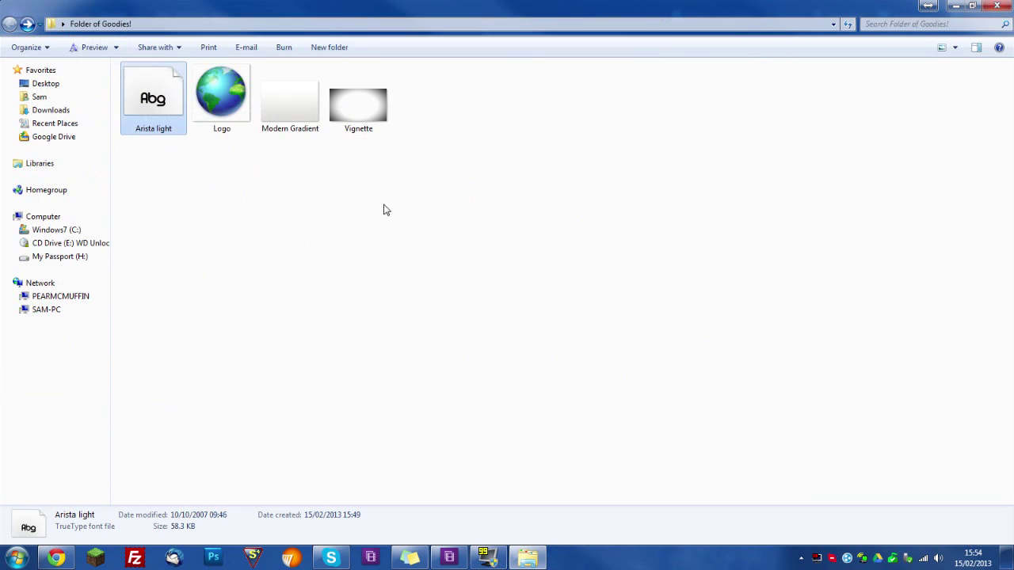
# Drag Logo, Modern Gradient and Vignette into the Premiere Elements project media.
pyautogui.click(214, 96)
pyautogui.keyDown('shift'); pyautogui.click(346, 94); pyautogui.keyUp('shift')
pyautogui.moveTo(347, 94); pyautogui.dragTo(649, 237)
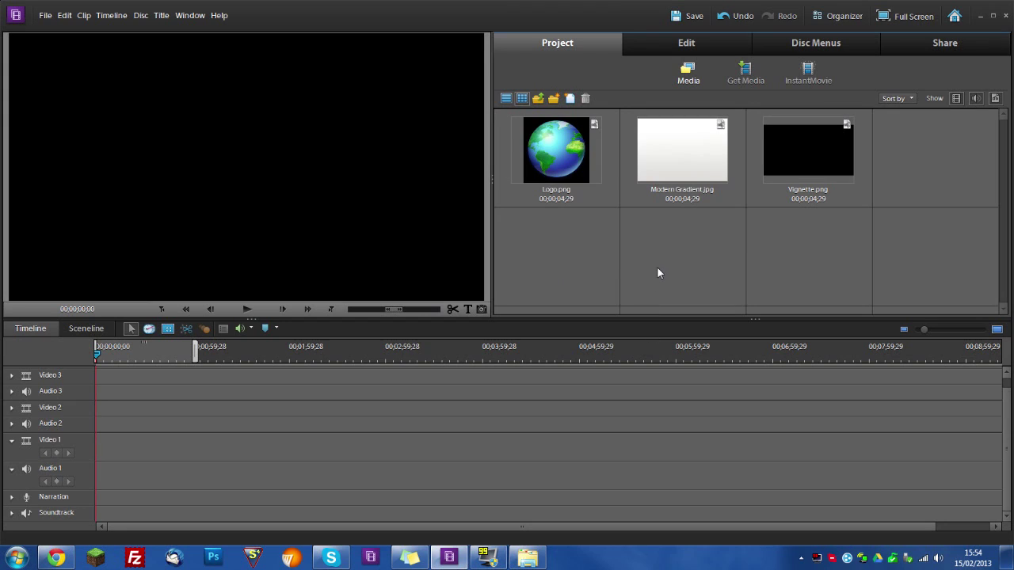
# Place Modern Gradient.jpg at the start of Video 1, stretched to fill the frame.
pyautogui.moveTo(689, 169); pyautogui.dragTo(102, 450)
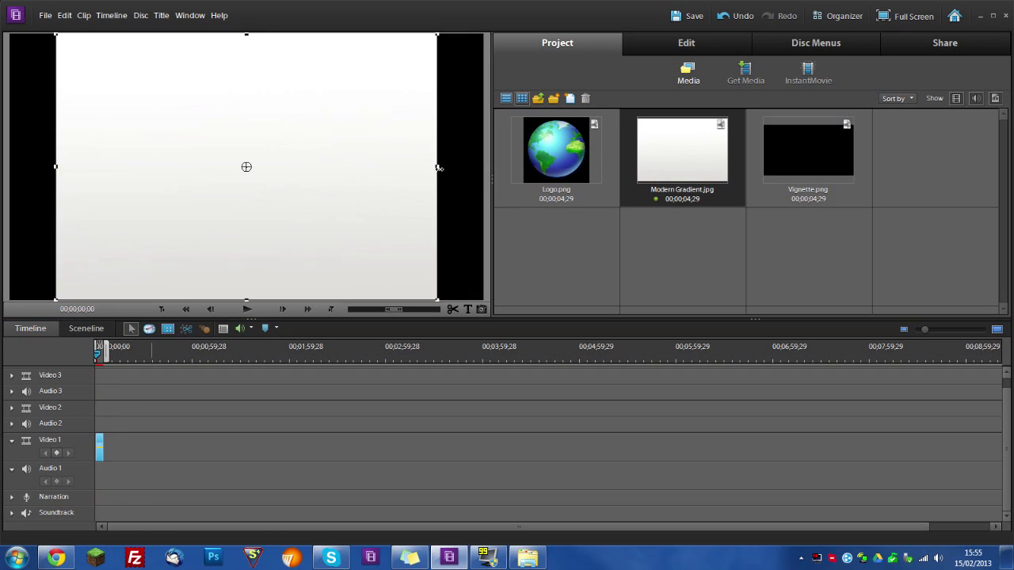
pyautogui.moveTo(439, 168); pyautogui.dragTo(486, 168)
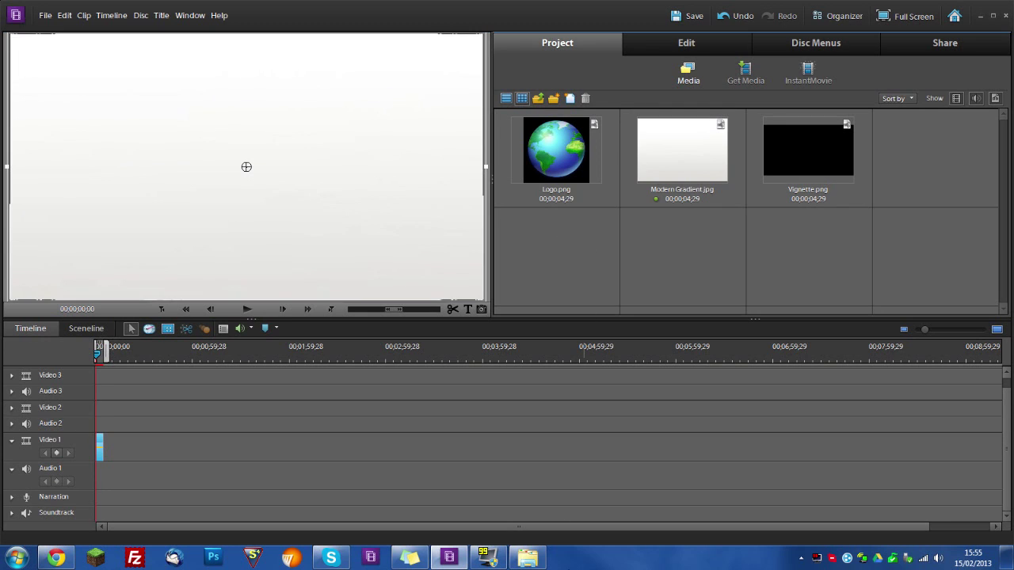
pyautogui.moveTo(420, 226)
pyautogui.mouseDown()
pyautogui.moveTo(416, 198)
pyautogui.moveTo(418, 211)
pyautogui.mouseUp()
pyautogui.click(581, 247)
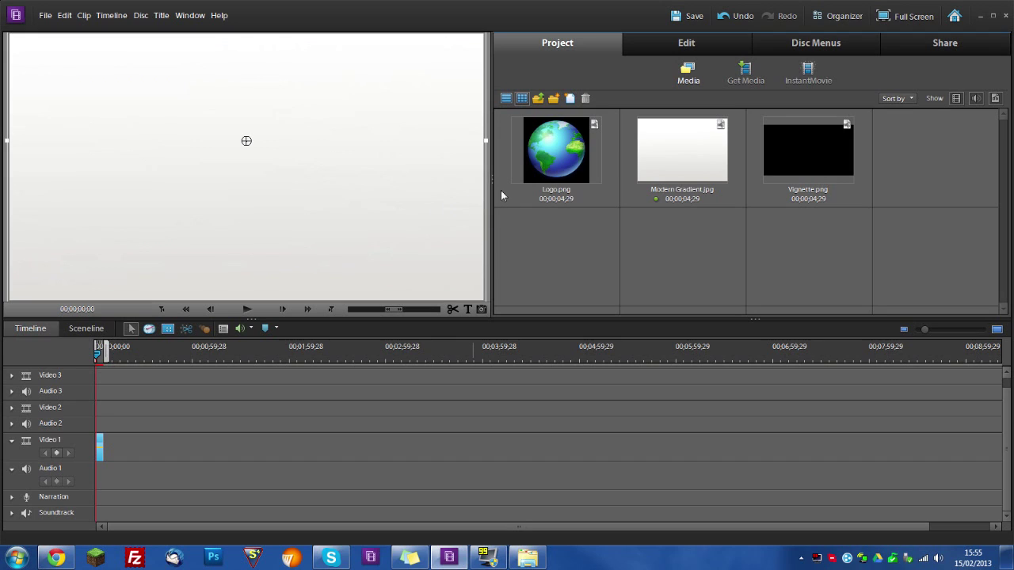
pyautogui.click(542, 170)
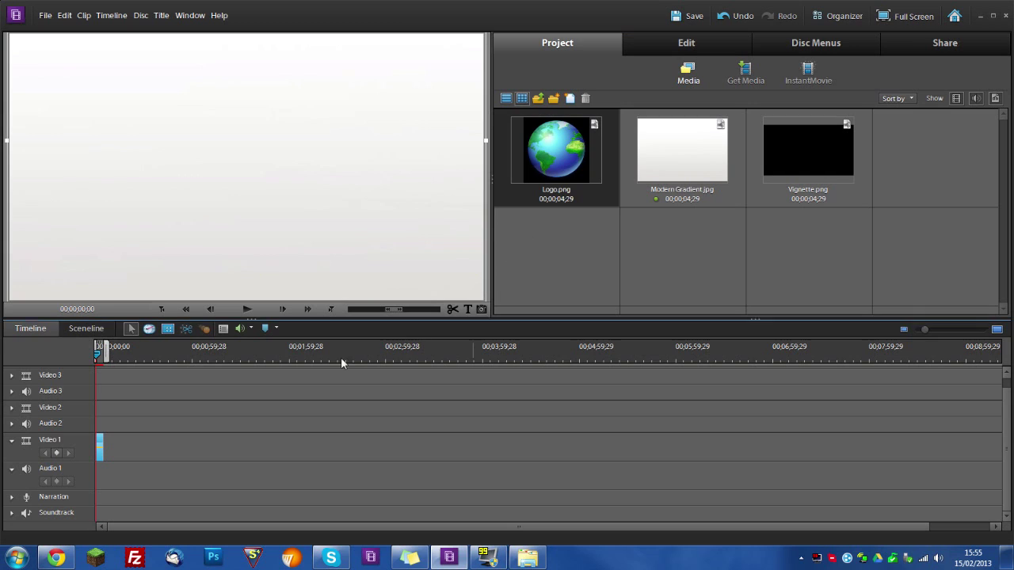
# Put Logo.png on Video 2 and shrink the globe into the upper-left of the frame.
pyautogui.moveTo(101, 448); pyautogui.dragTo(73, 407)
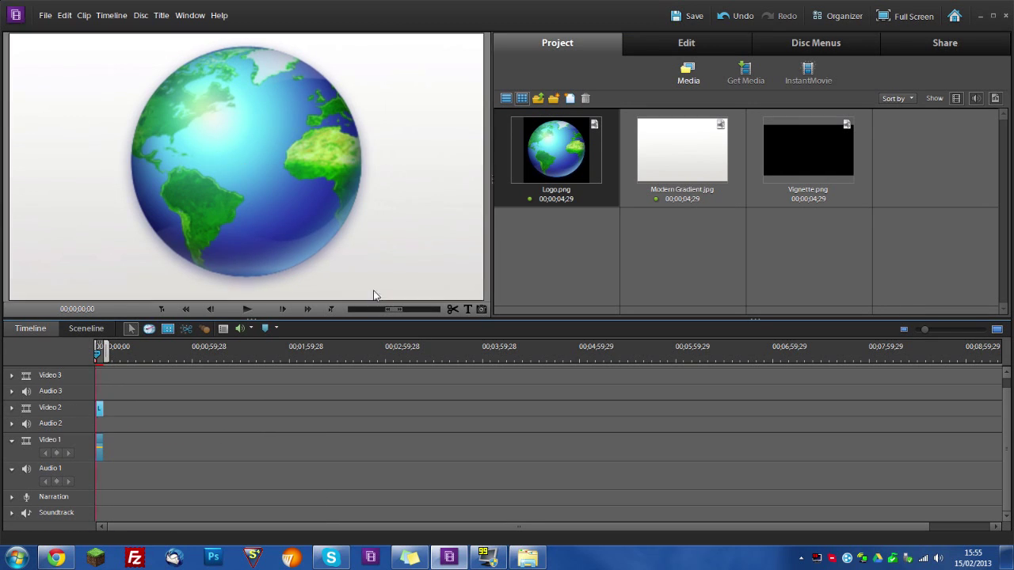
pyautogui.click(374, 296)
pyautogui.moveTo(376, 296); pyautogui.dragTo(159, 184)
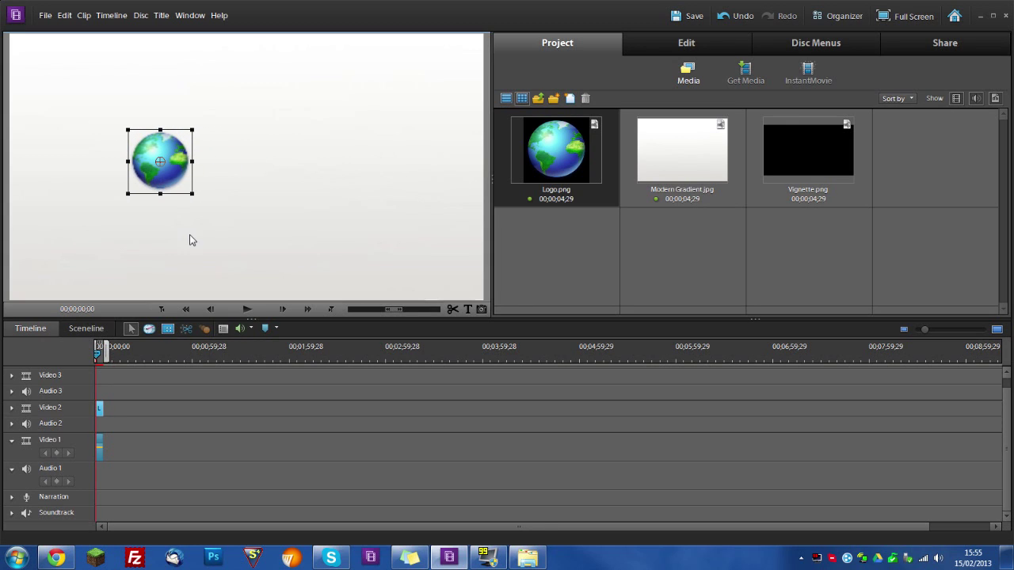
pyautogui.click(70, 378)
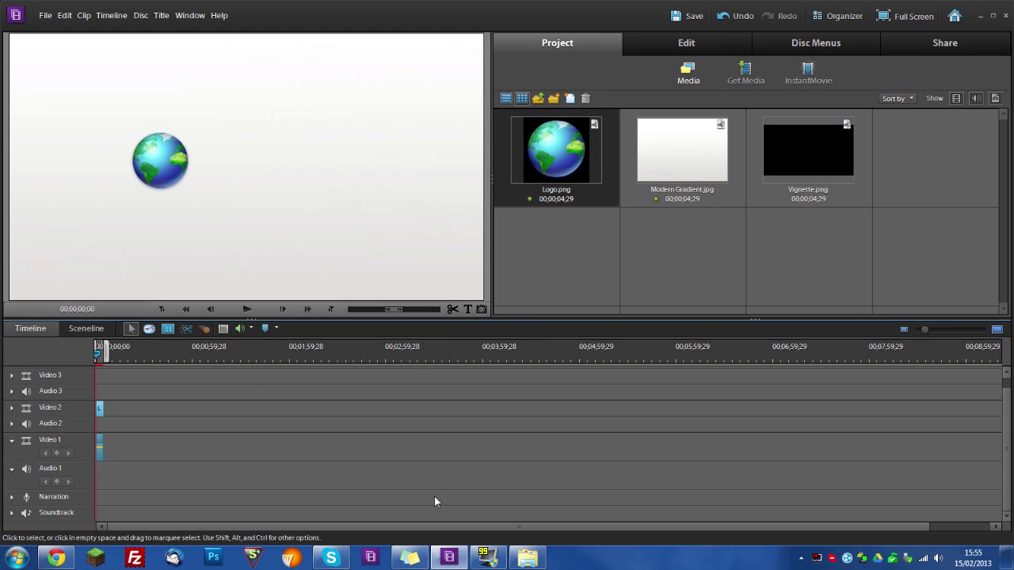
pyautogui.click(469, 309)
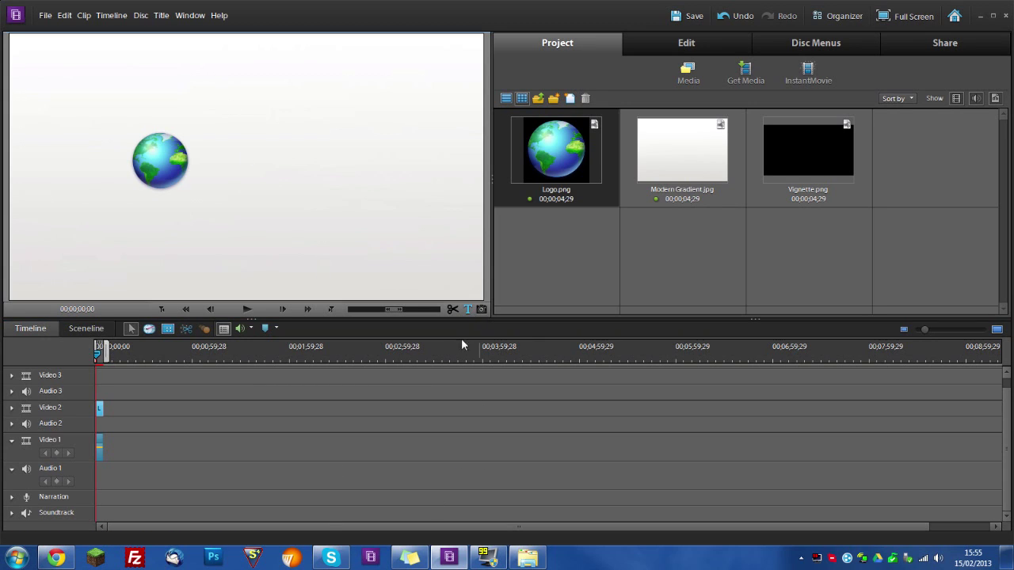
# Type 'Speedline Technology' as the title text, in [z] Arista Light at size 57.
pyautogui.click(230, 166)
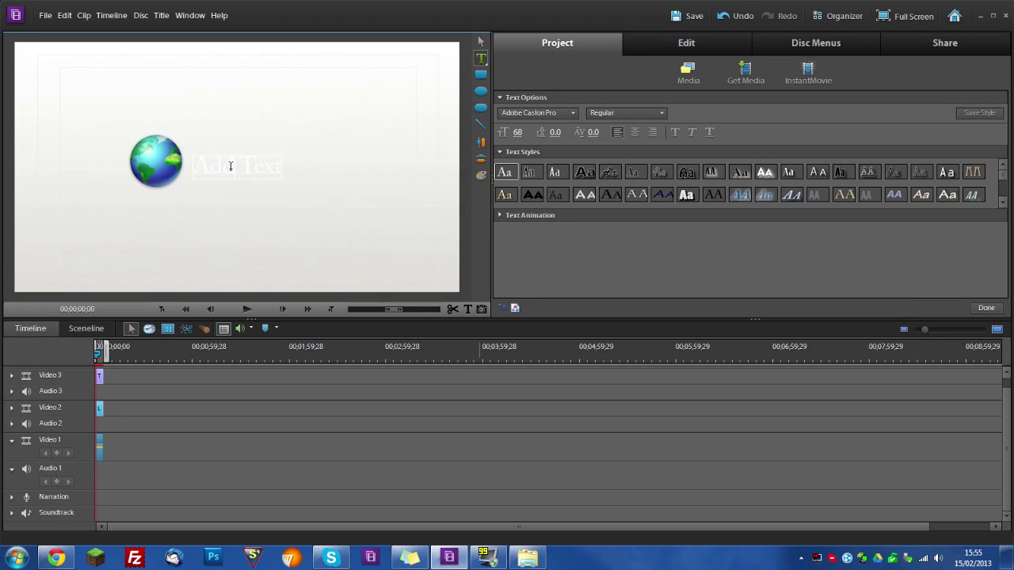
pyautogui.write('Speedline Technology')
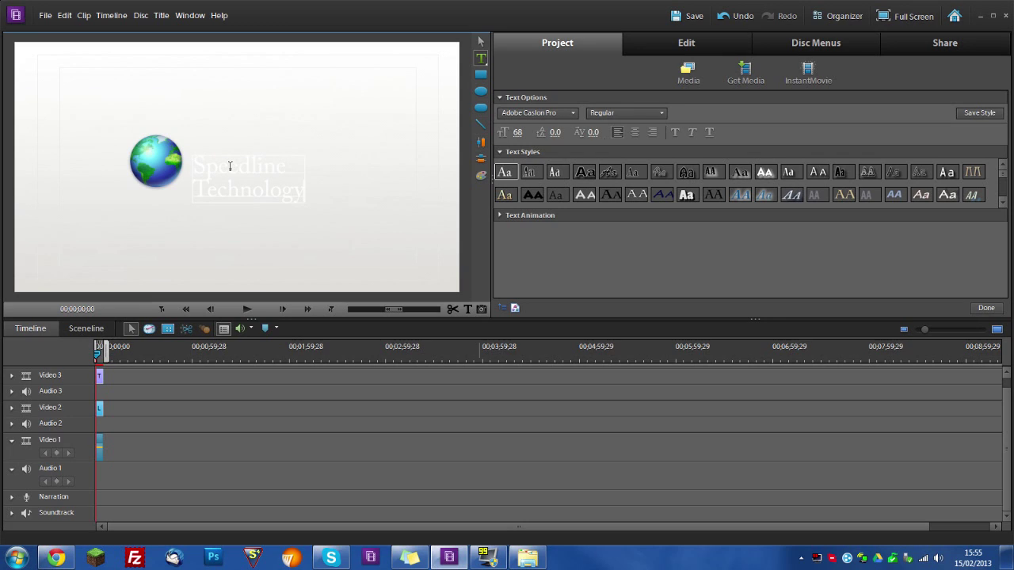
pyautogui.click(568, 116)
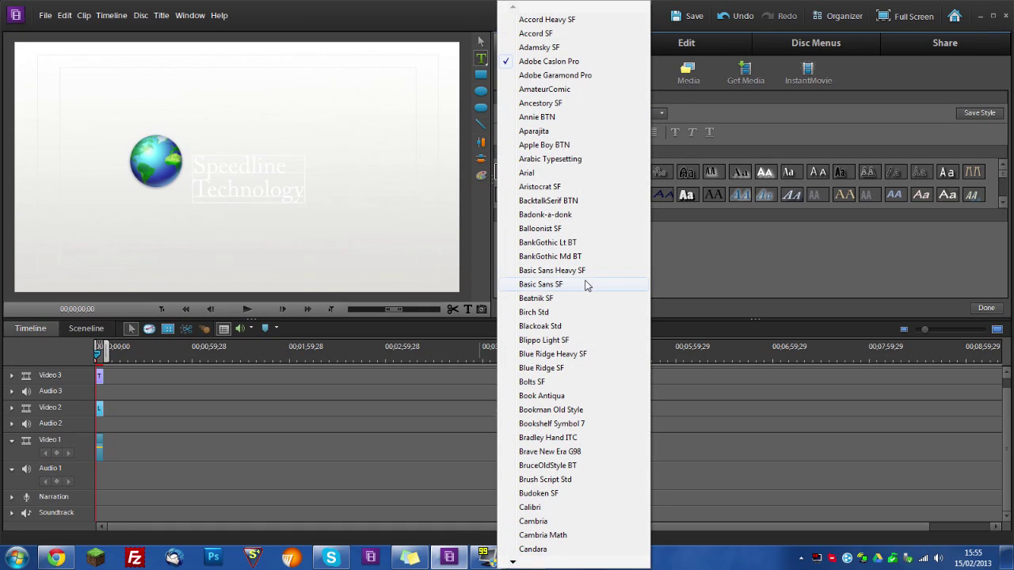
pyautogui.press('End')
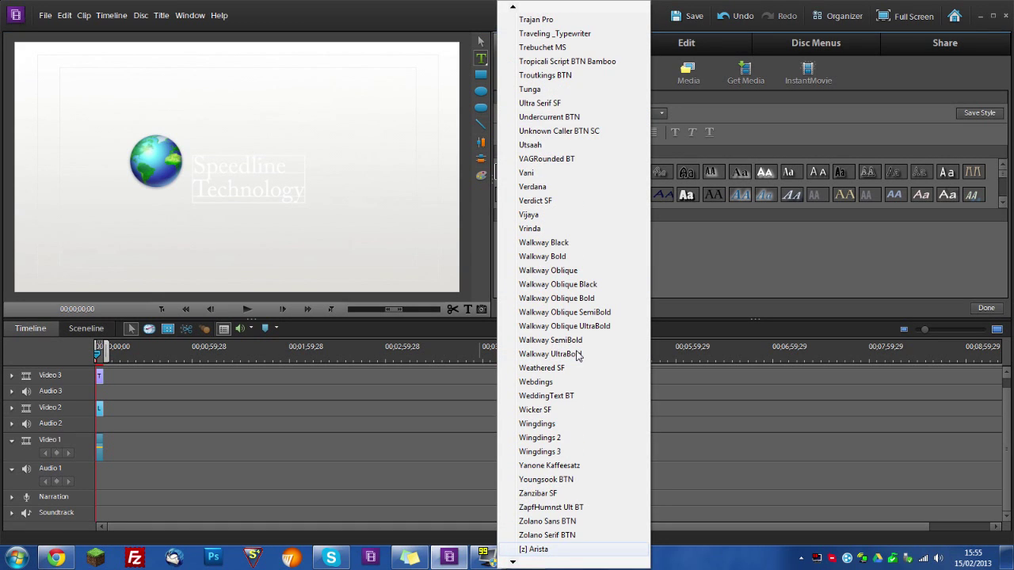
pyautogui.click(566, 549)
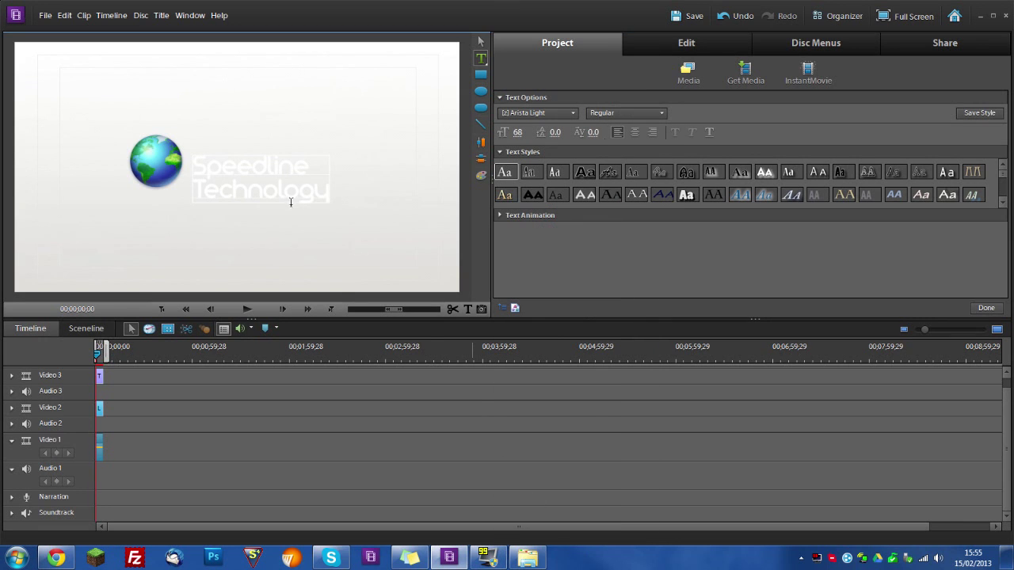
pyautogui.click(537, 113)
pyautogui.click(547, 541)
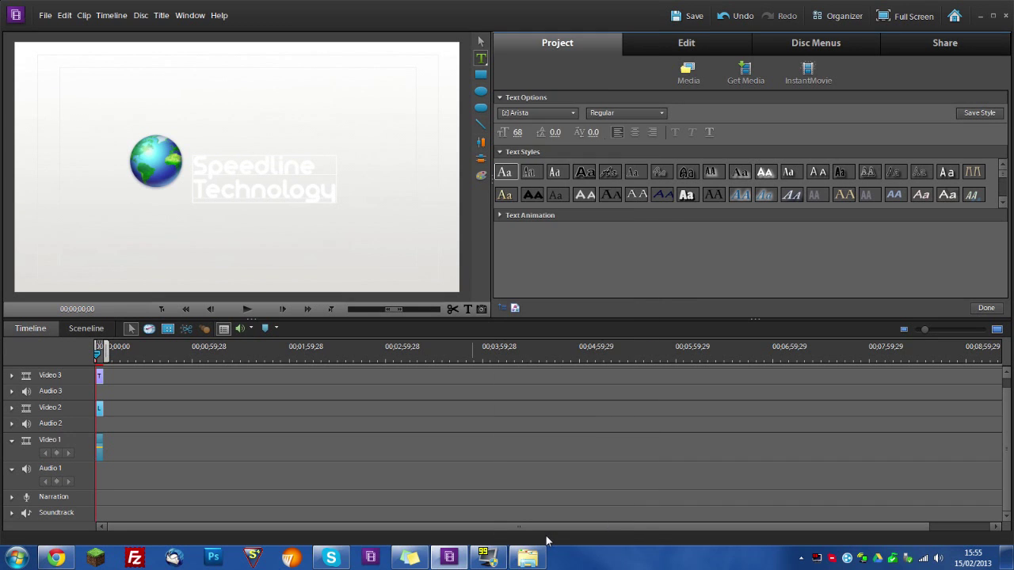
pyautogui.click(572, 115)
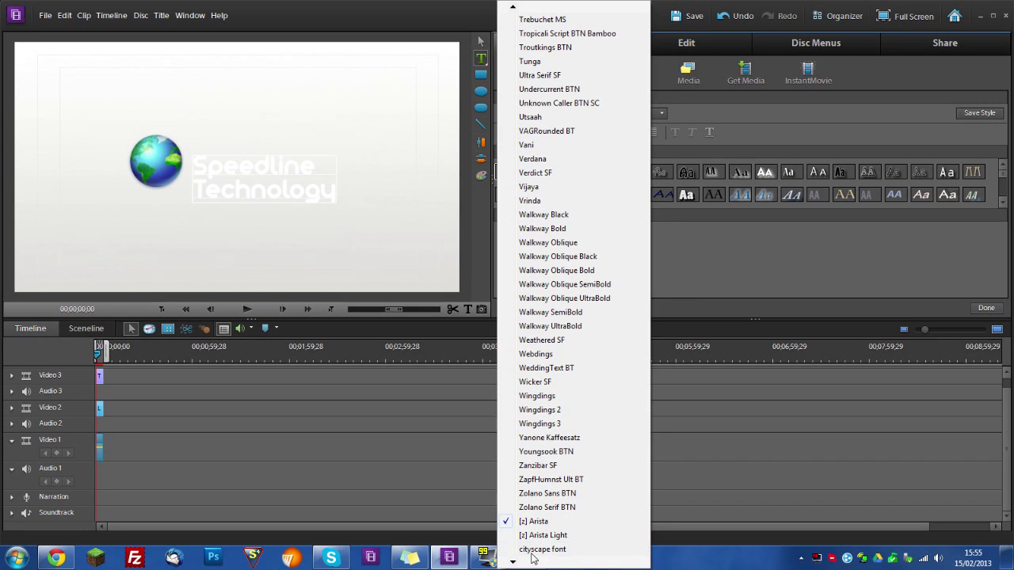
pyautogui.click(534, 536)
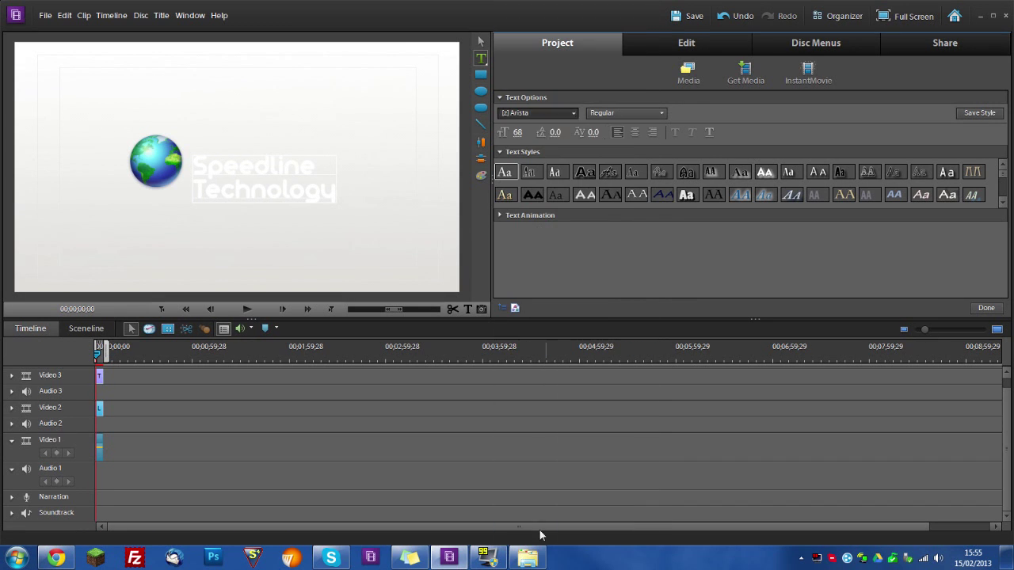
pyautogui.click(538, 112)
pyautogui.click(709, 262)
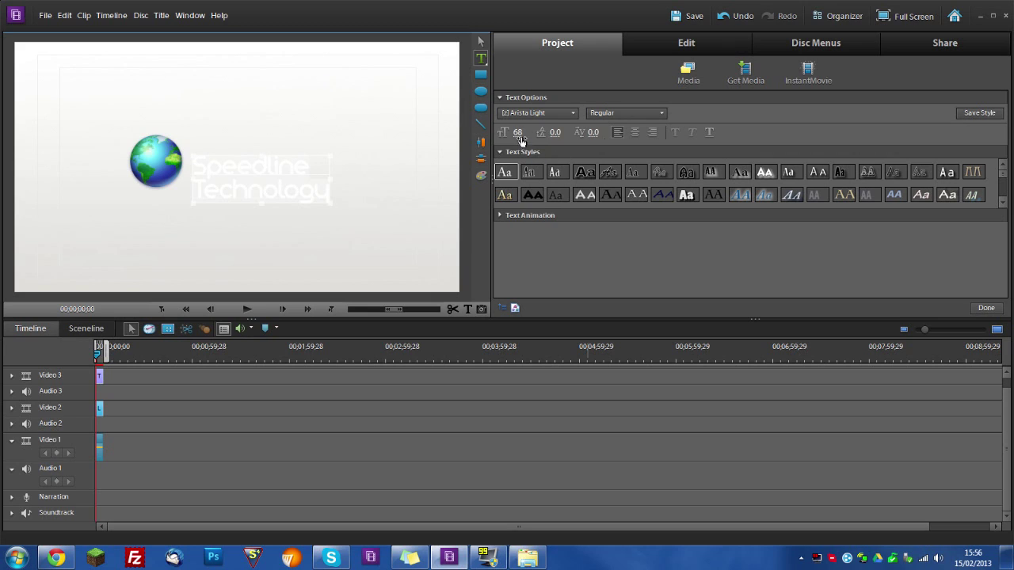
pyautogui.moveTo(517, 133)
pyautogui.mouseDown()
pyautogui.moveTo(482, 133)
pyautogui.moveTo(521, 121)
pyautogui.moveTo(529, 132)
pyautogui.mouseUp()
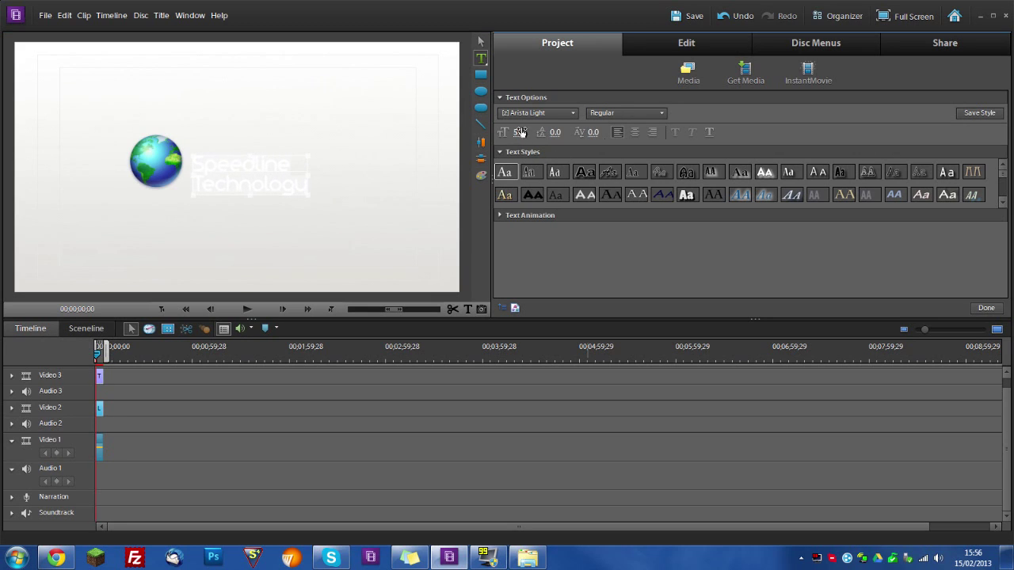
# Give the title text a saturated cyan colour, move it up-left beside the globe and finish.
pyautogui.click(481, 177)
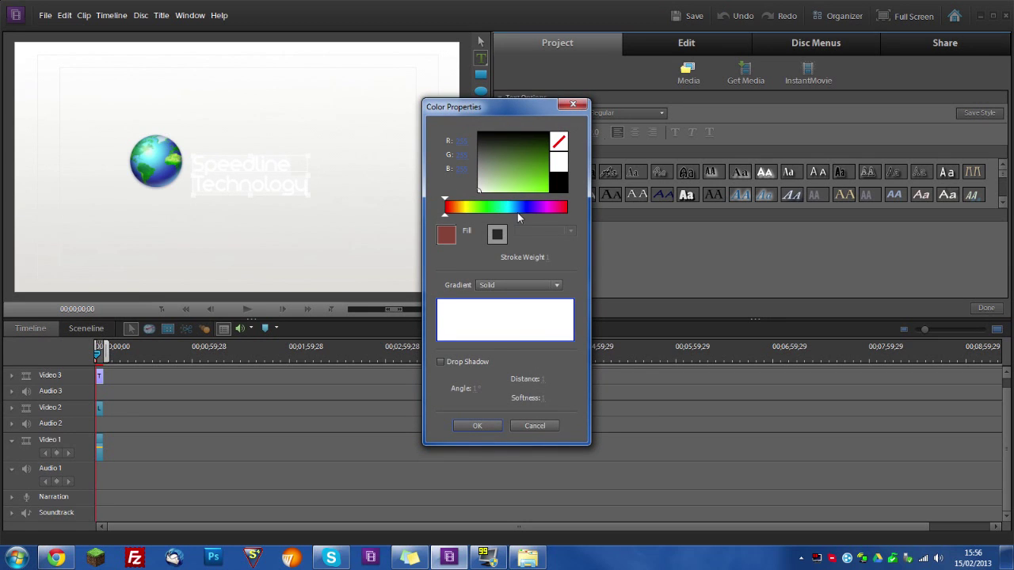
pyautogui.moveTo(517, 213)
pyautogui.mouseDown()
pyautogui.moveTo(497, 209)
pyautogui.moveTo(509, 211)
pyautogui.mouseUp()
pyautogui.click(547, 191)
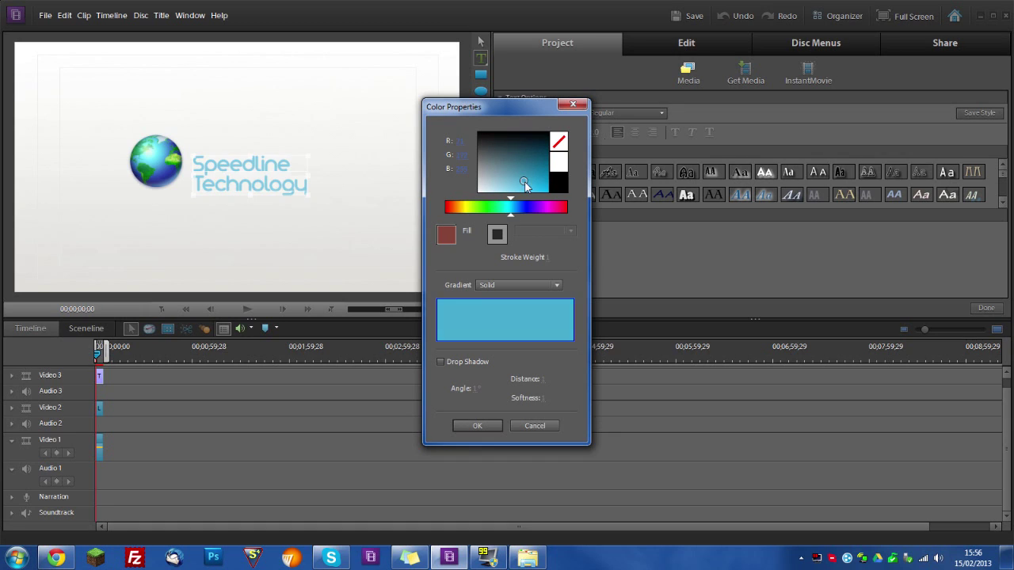
pyautogui.click(476, 426)
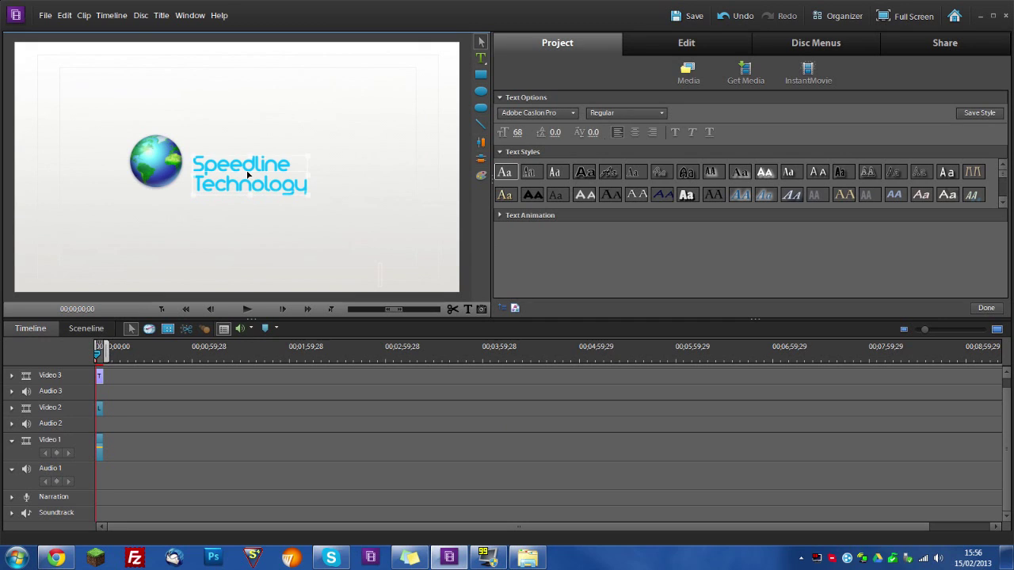
pyautogui.moveTo(248, 175); pyautogui.dragTo(242, 161)
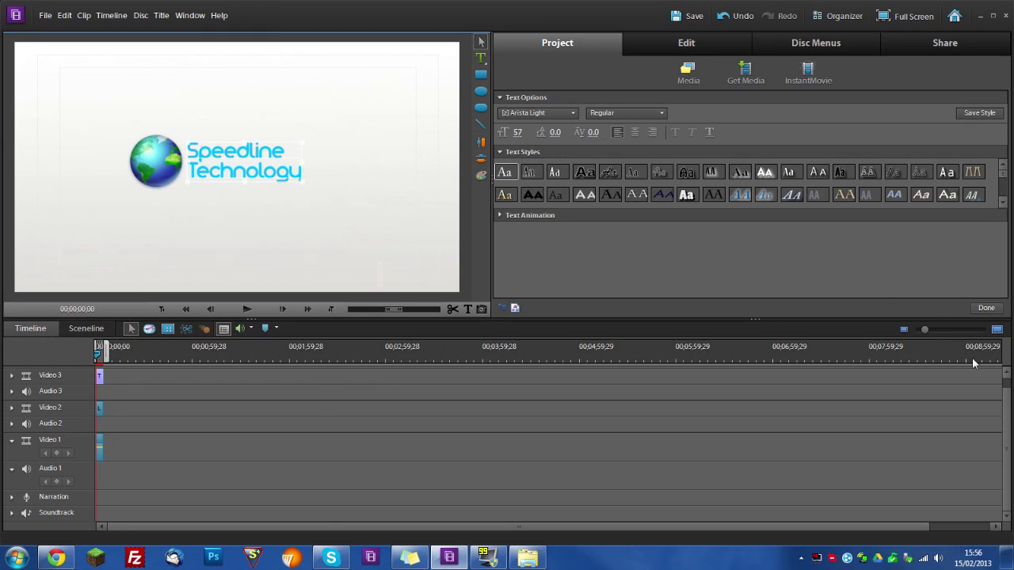
pyautogui.click(987, 308)
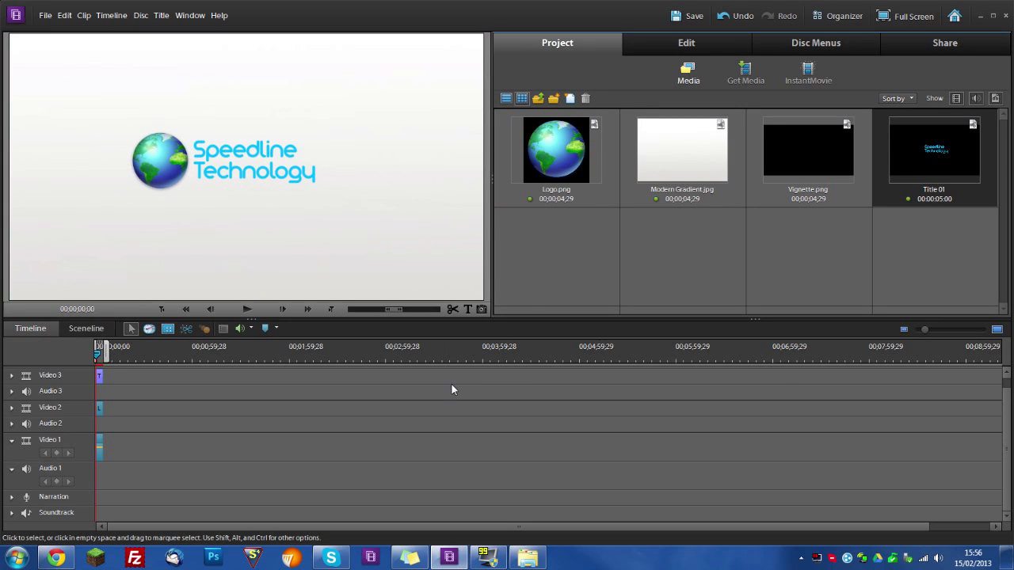
# Reopen the Video 3 title, reduce its font size to 50 and nudge it beside the globe.
pyautogui.click(262, 168)
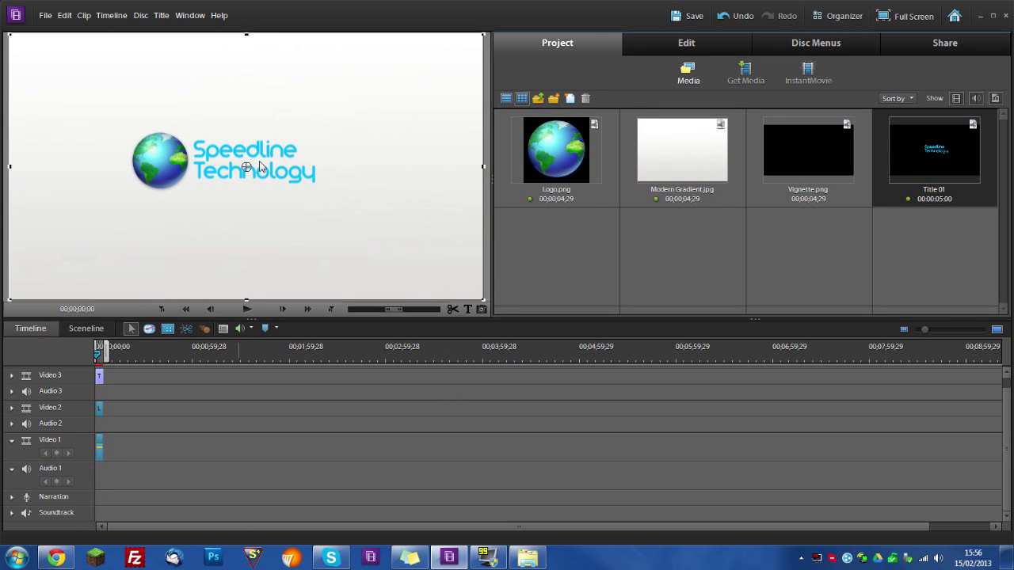
pyautogui.doubleClick(101, 373)
pyautogui.click(480, 41)
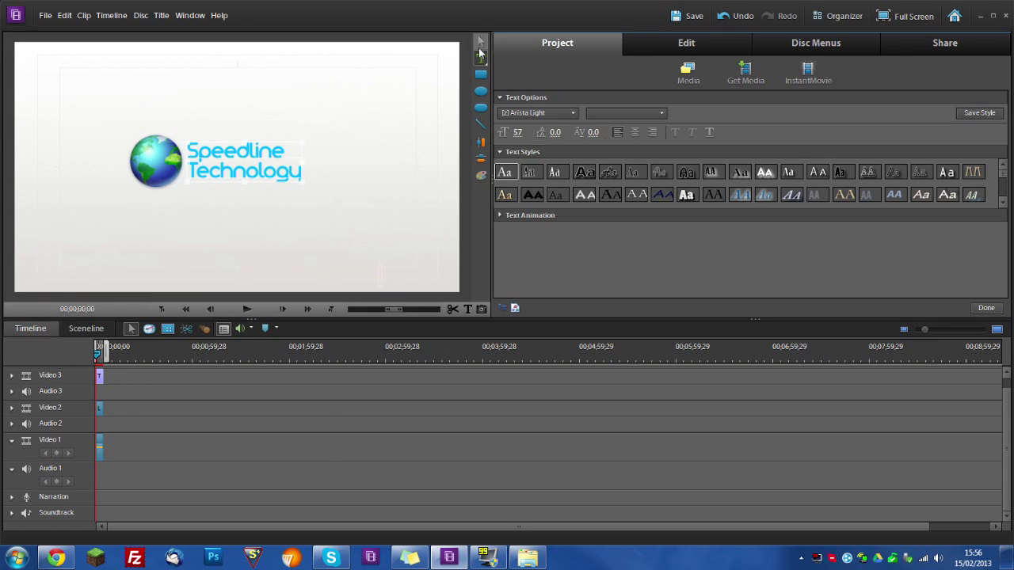
pyautogui.click(269, 178)
pyautogui.moveTo(517, 133)
pyautogui.mouseDown()
pyautogui.moveTo(509, 132)
pyautogui.moveTo(520, 132)
pyautogui.mouseUp()
pyautogui.moveTo(246, 159); pyautogui.dragTo(244, 161)
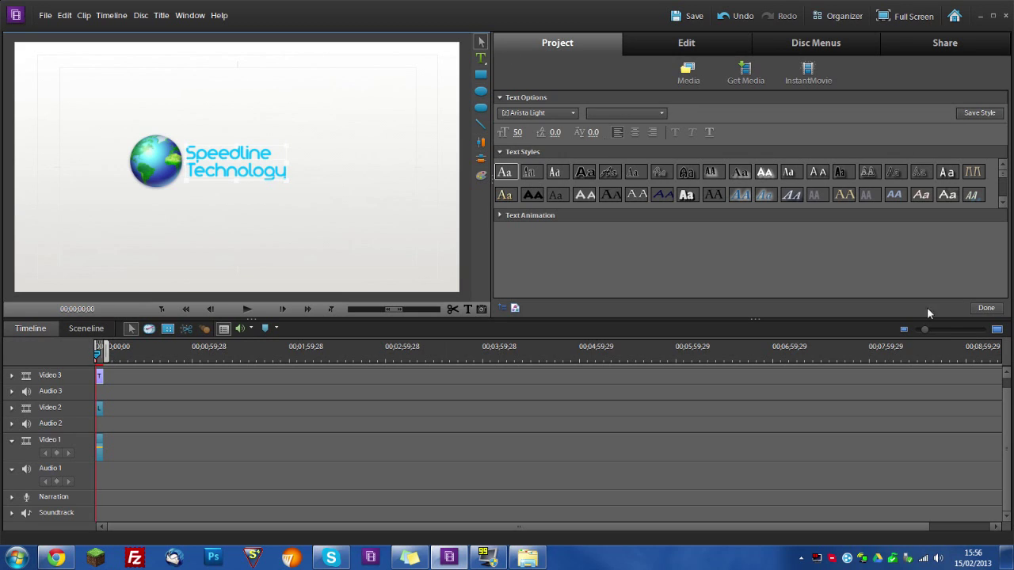
pyautogui.click(986, 308)
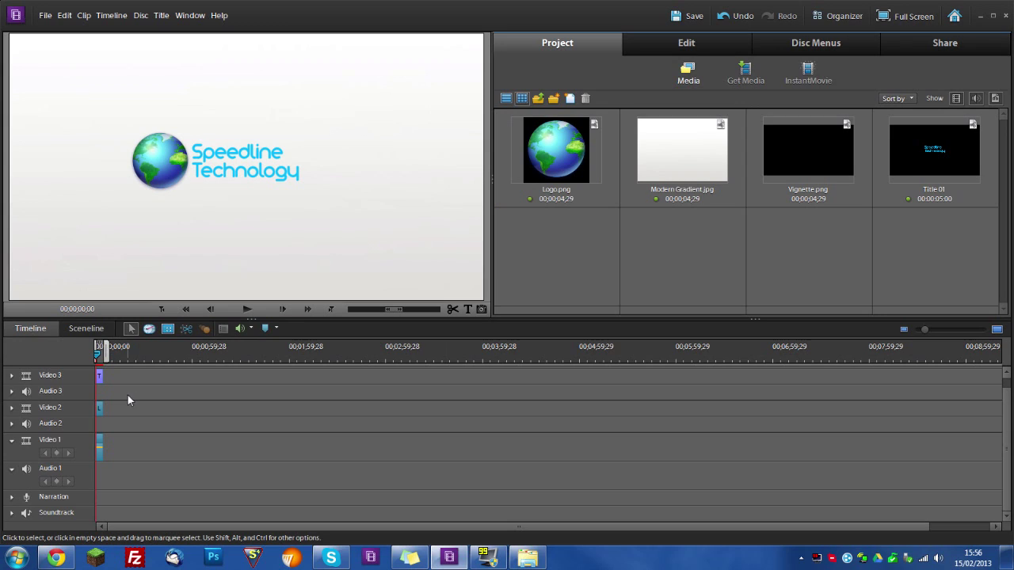
pyautogui.moveTo(122, 374); pyautogui.dragTo(95, 404)
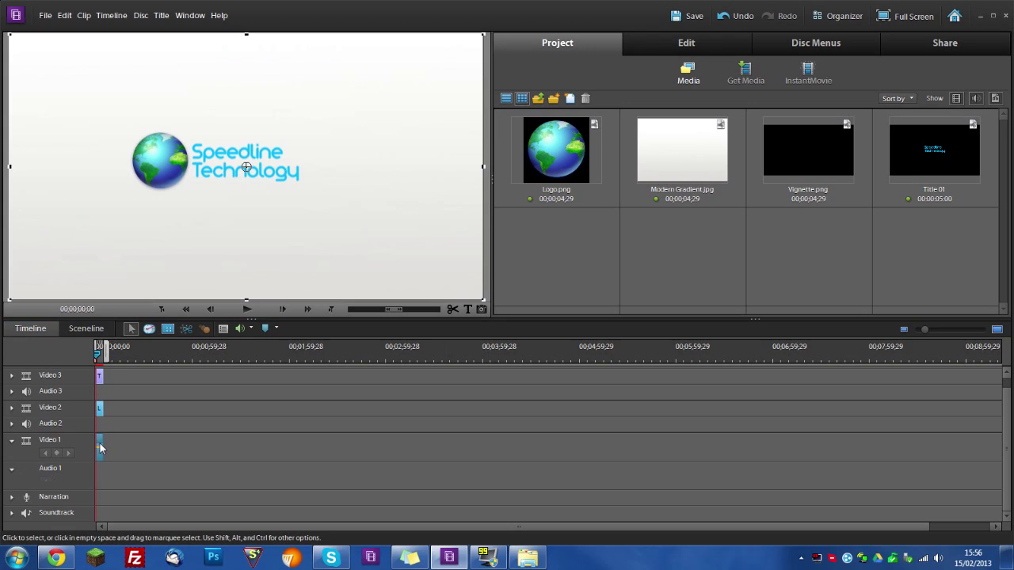
# Lengthen the Video 1 clip by about five seconds and rescale the logo and title.
pyautogui.moveTo(103, 448); pyautogui.dragTo(111, 449)
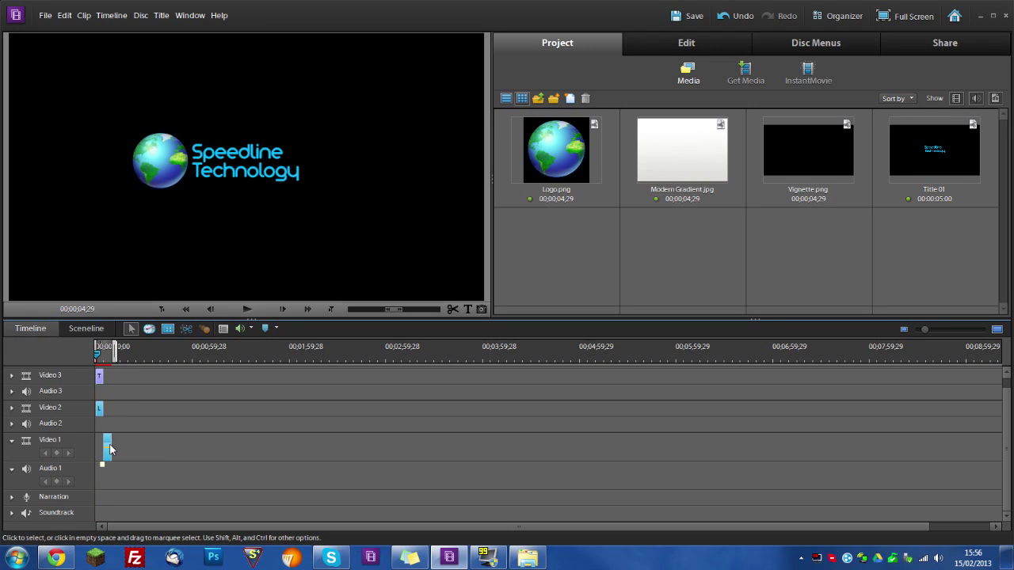
pyautogui.click(194, 160)
pyautogui.click(306, 383)
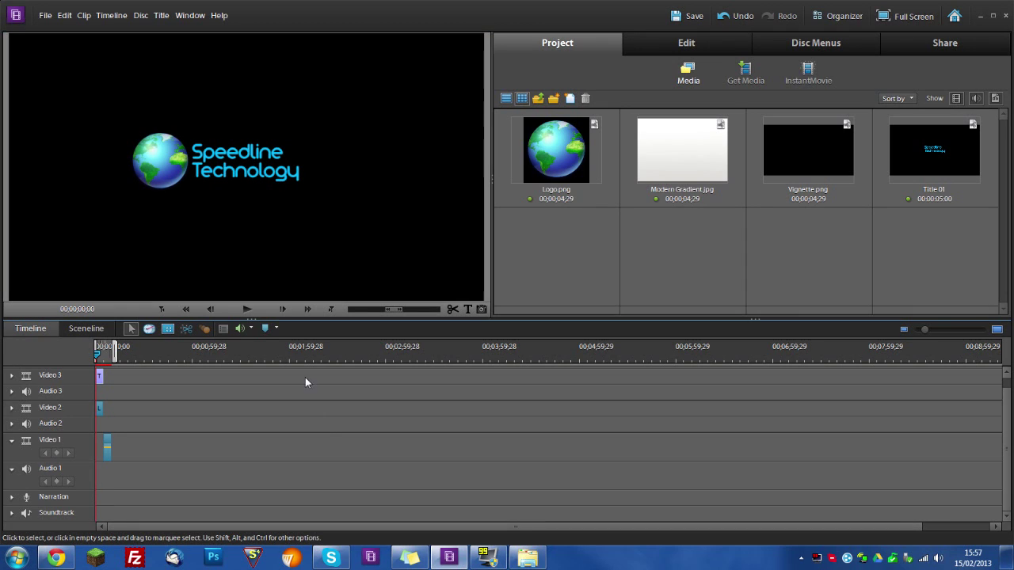
pyautogui.click(274, 234)
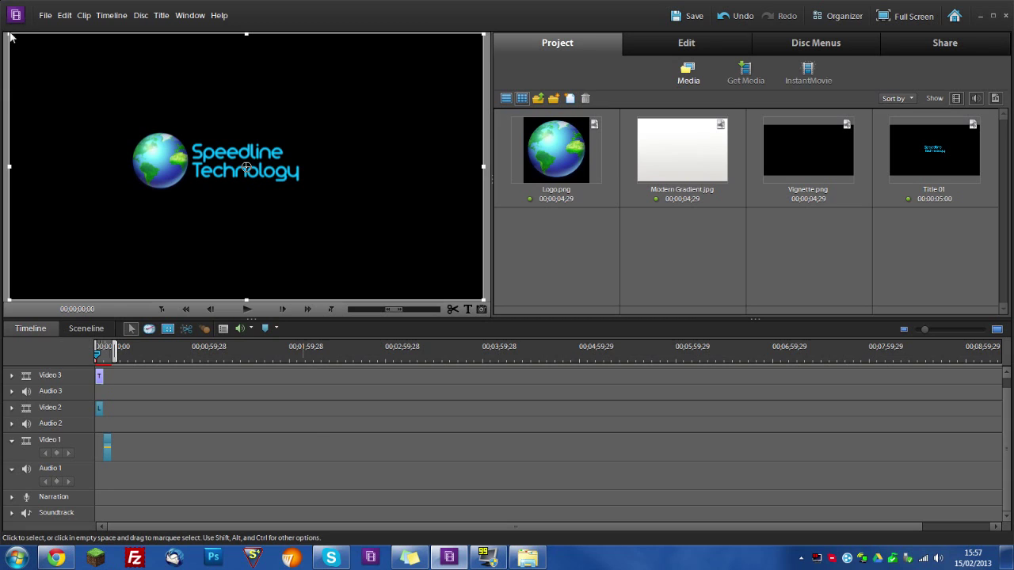
pyautogui.moveTo(9, 35); pyautogui.dragTo(2, 80)
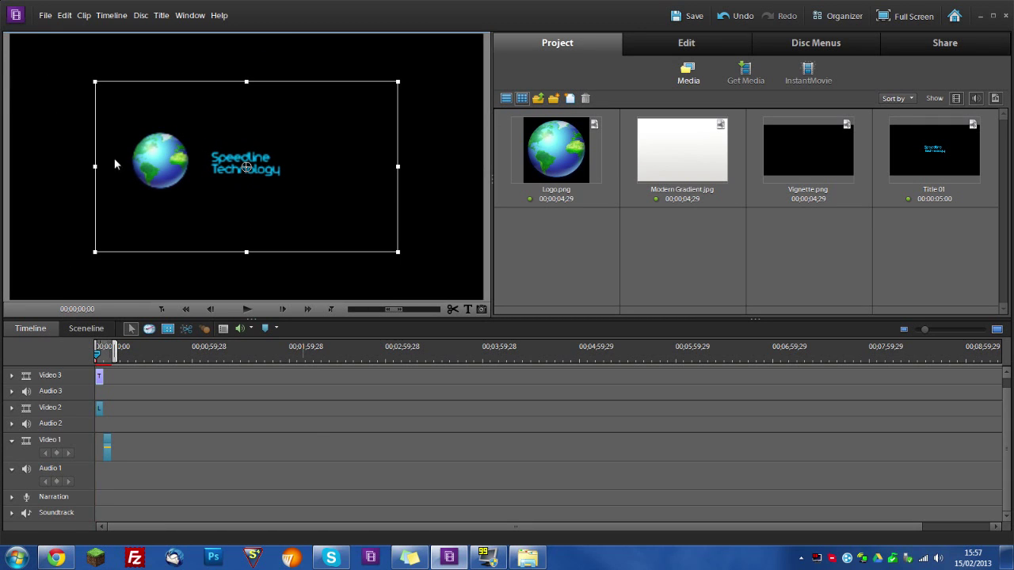
pyautogui.moveTo(95, 252); pyautogui.dragTo(5, 255)
pyautogui.moveTo(2, 326); pyautogui.dragTo(8, 326)
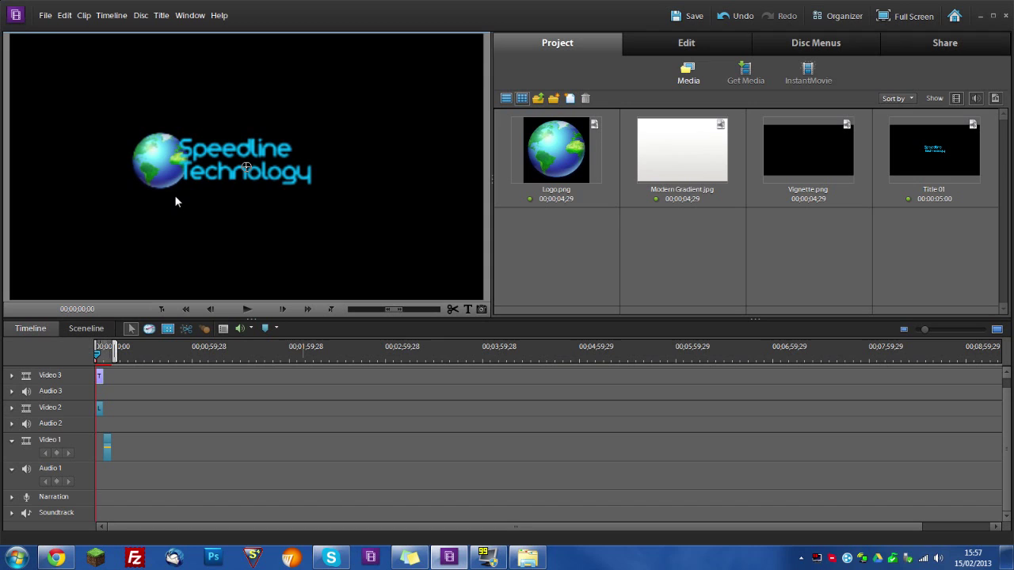
# Reposition and enlarge the title beside the globe, then return the playhead to the start.
pyautogui.moveTo(208, 199); pyautogui.dragTo(286, 145)
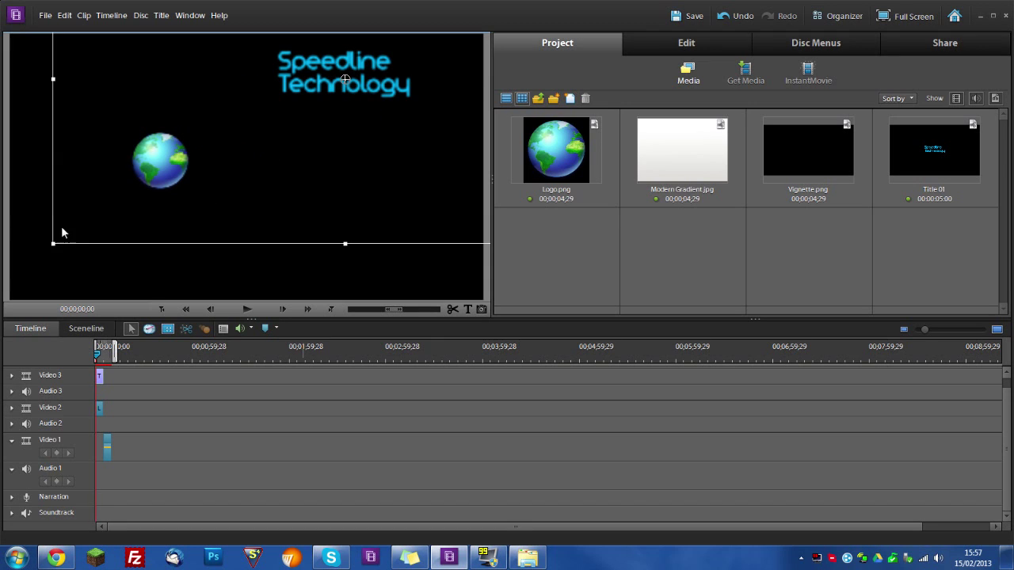
pyautogui.moveTo(51, 243); pyautogui.dragTo(240, 184)
pyautogui.moveTo(323, 182); pyautogui.dragTo(363, 176)
pyautogui.moveTo(171, 168); pyautogui.dragTo(182, 168)
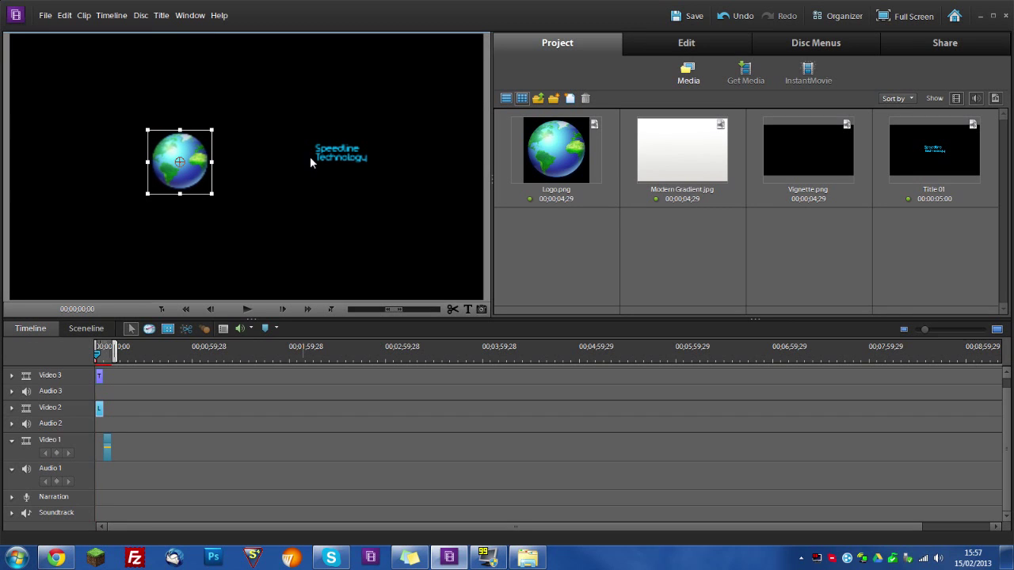
pyautogui.click(233, 212)
pyautogui.moveTo(227, 211); pyautogui.dragTo(84, 147)
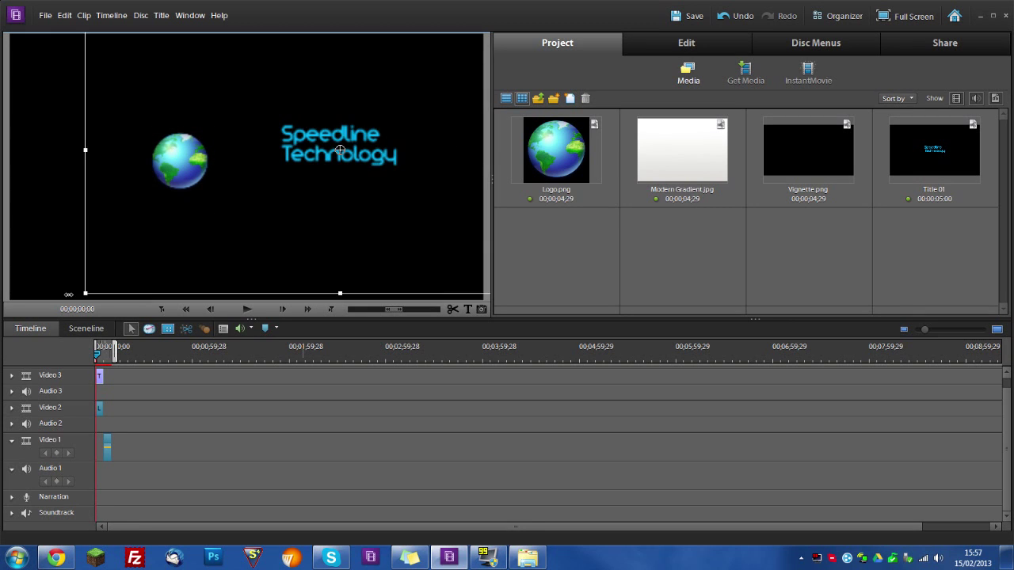
pyautogui.moveTo(283, 176); pyautogui.dragTo(232, 176)
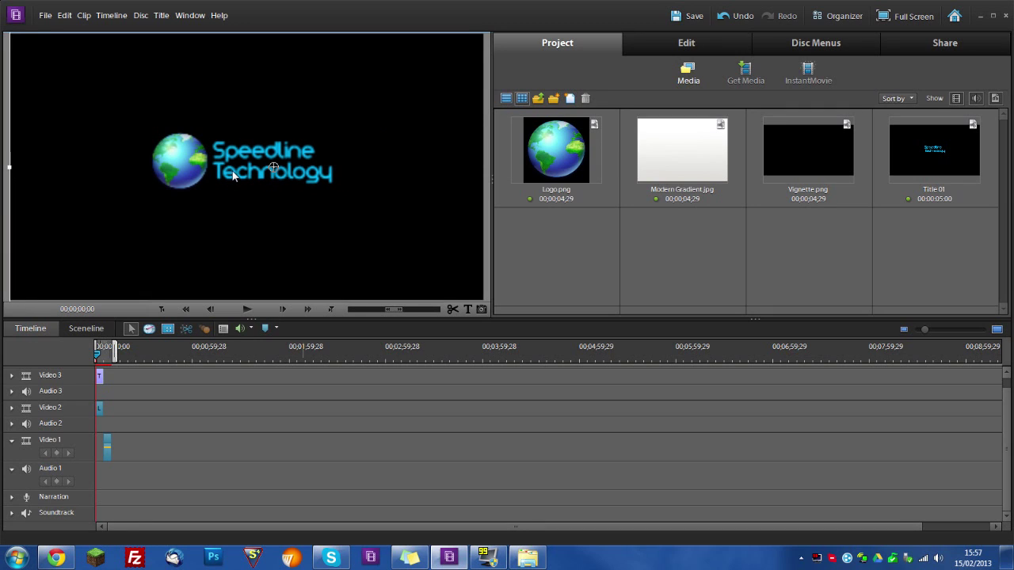
pyautogui.click(575, 251)
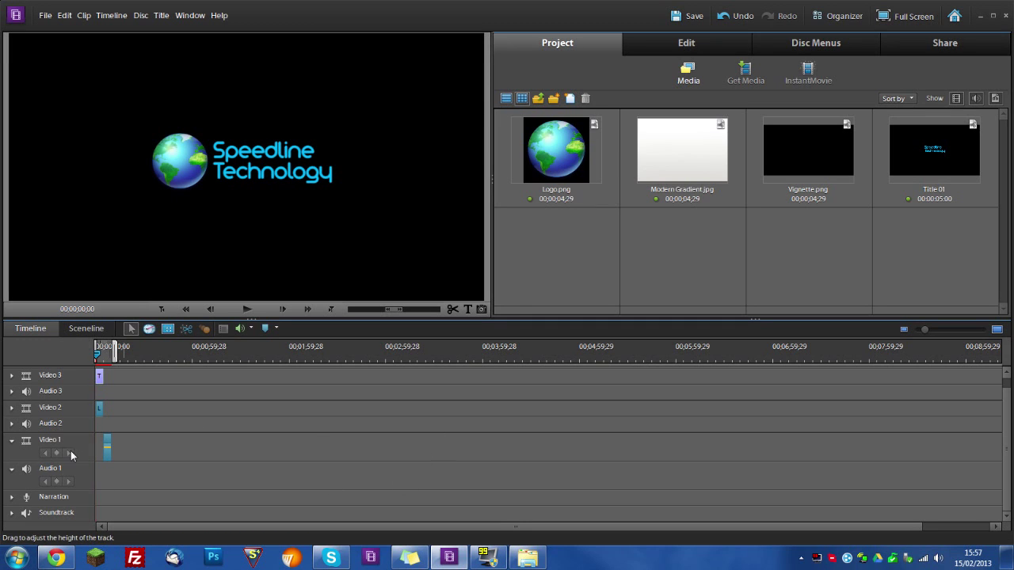
pyautogui.click(102, 443)
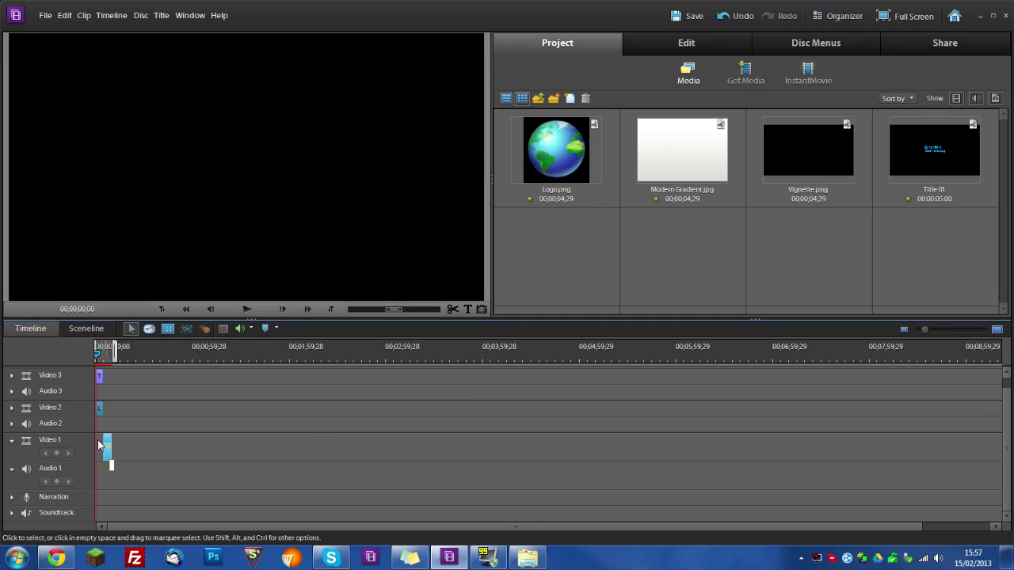
pyautogui.press('Home')
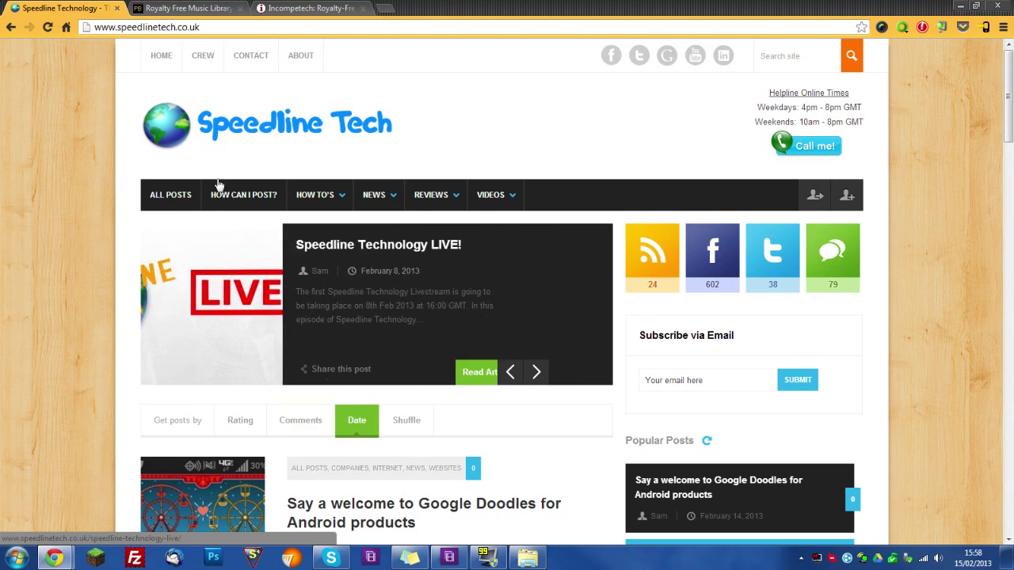
# Browse the PremiumBeat royalty-free music library home page for an intro track.
pyautogui.click(188, 8)
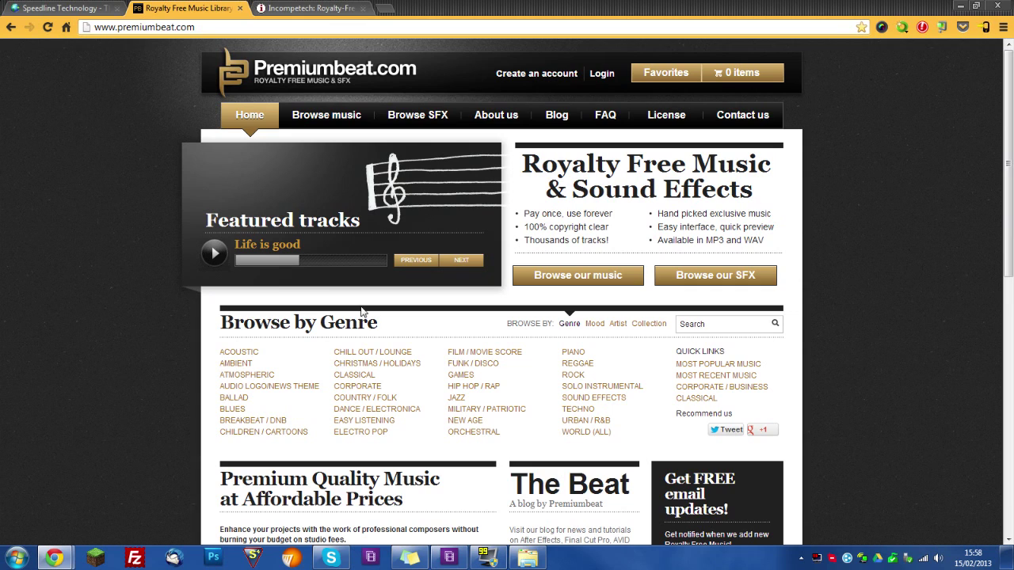
pyautogui.scroll(-3, 387, 331)
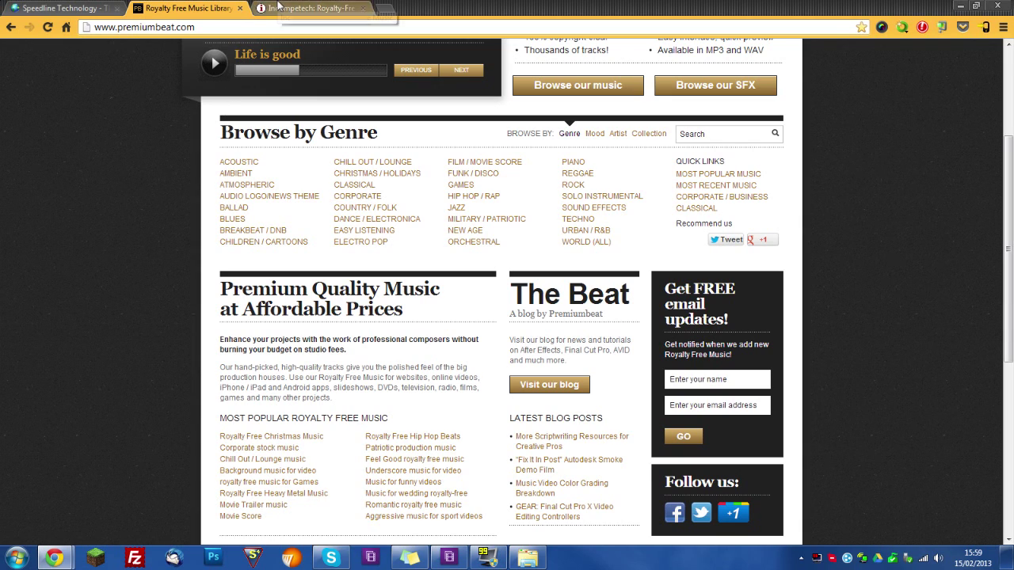
pyautogui.click(301, 8)
# Close the Incompetech ad, then go from the home page into Royalty-Free Music's search.
pyautogui.scroll(-5, 367, 286)
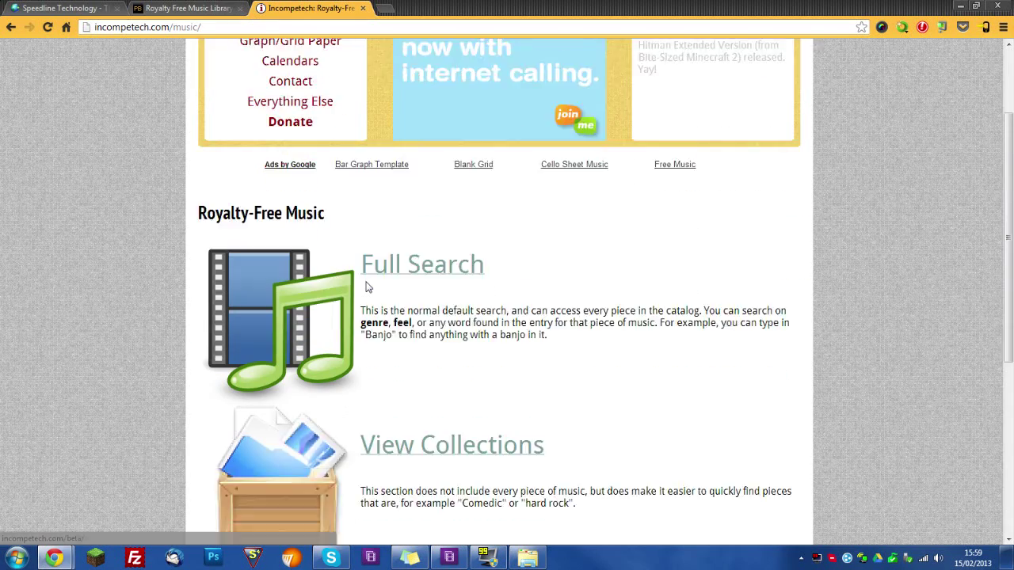
pyautogui.scroll(3, 367, 287)
pyautogui.scroll(2, 367, 287)
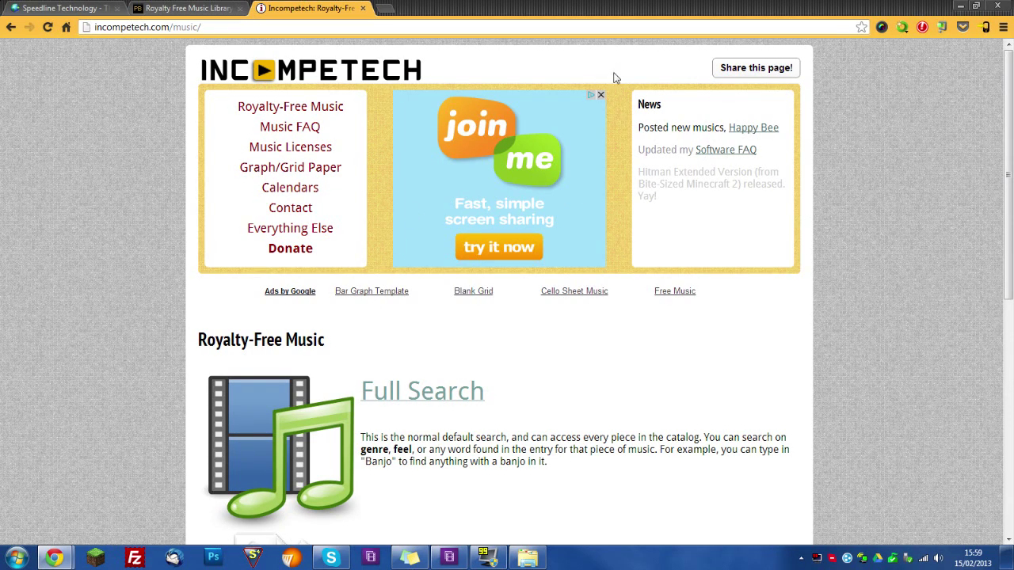
pyautogui.click(601, 95)
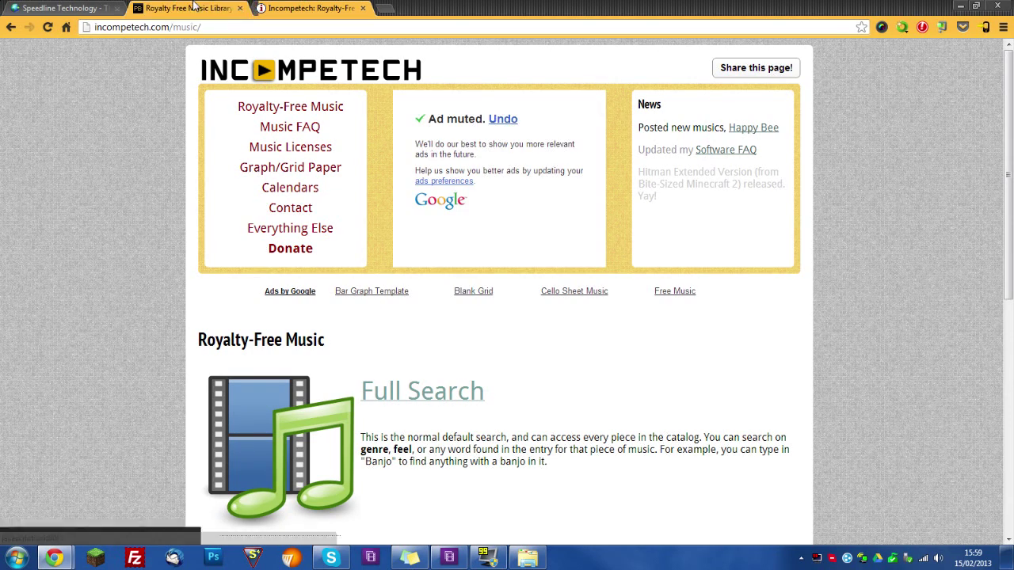
pyautogui.click(166, 7)
pyautogui.click(310, 8)
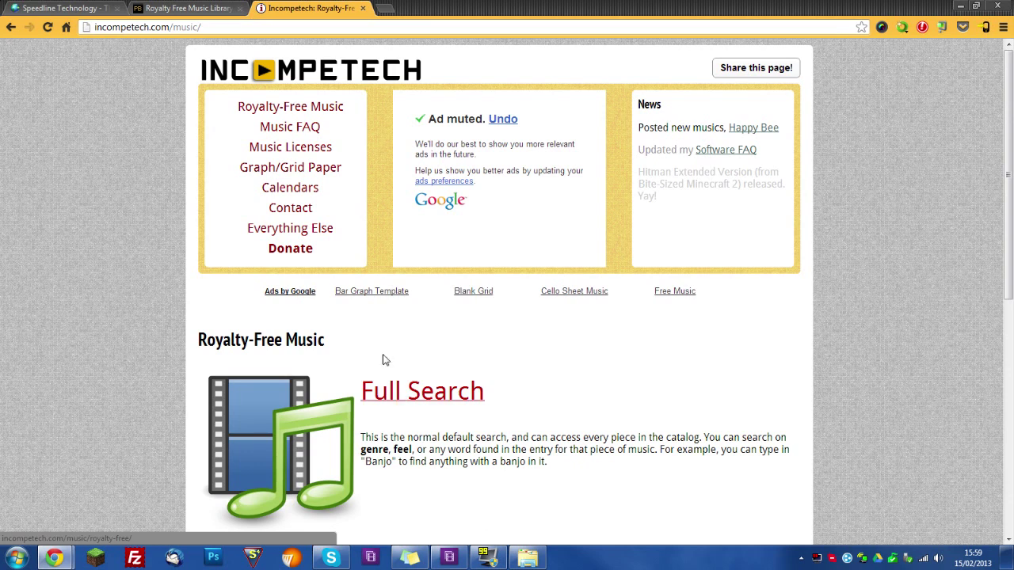
pyautogui.click(309, 71)
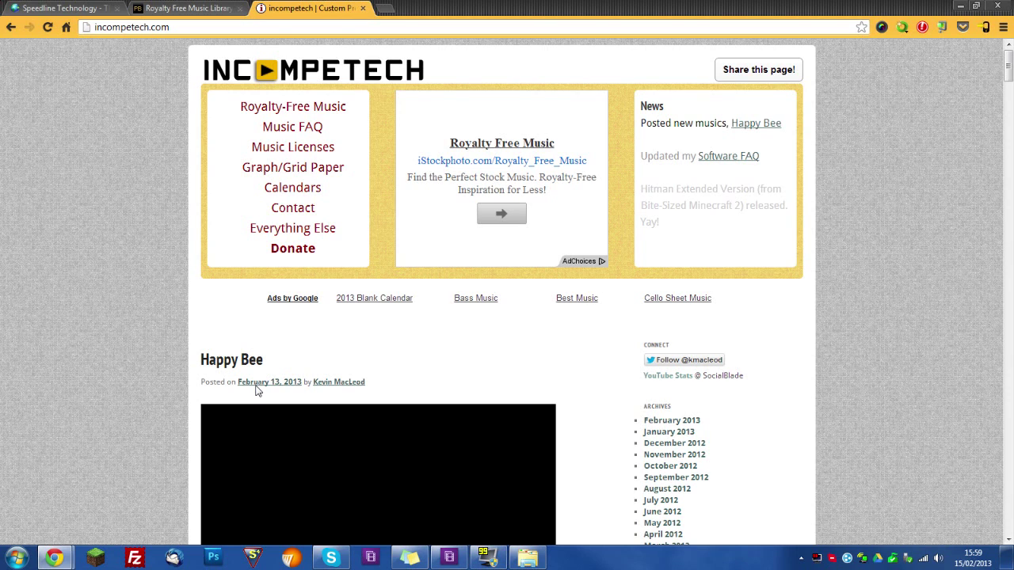
pyautogui.click(332, 115)
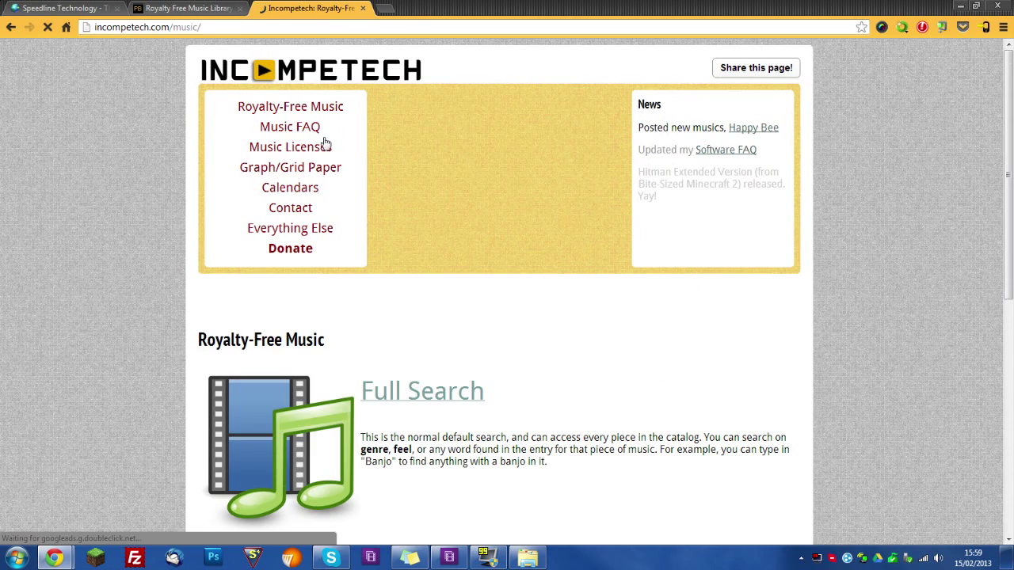
pyautogui.scroll(-3, 391, 396)
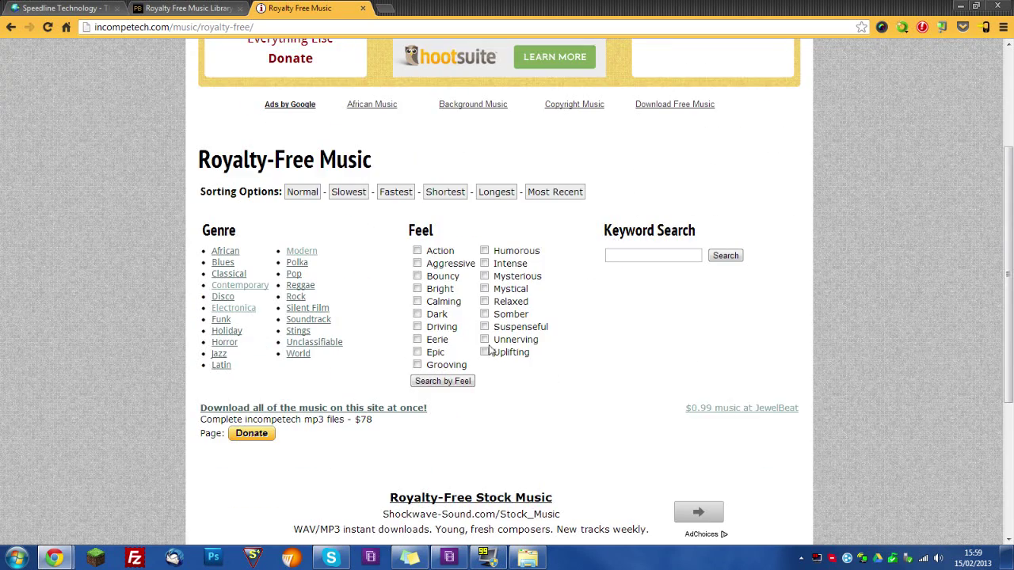
# Search Incompetech by the Bouncy and Bright feels and browse the matching tracks.
pyautogui.click(418, 277)
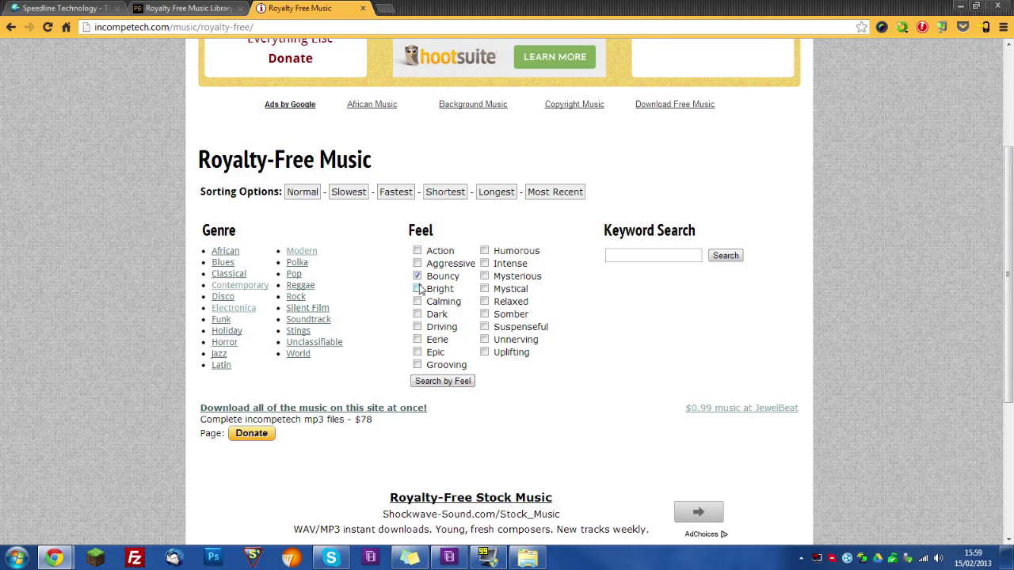
pyautogui.click(443, 382)
pyautogui.scroll(-5, 465, 380)
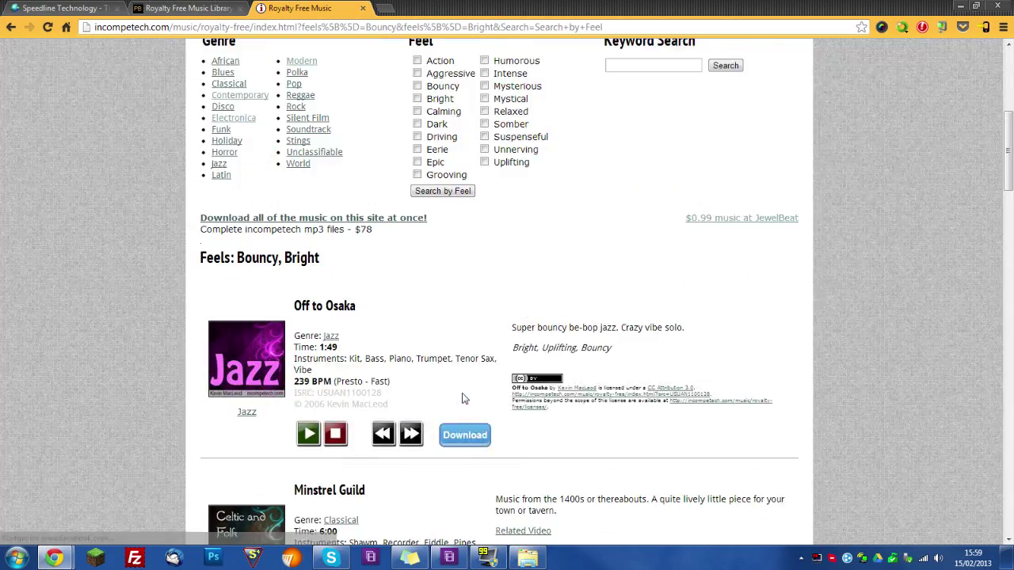
pyautogui.scroll(-3, 466, 399)
pyautogui.scroll(-4, 457, 398)
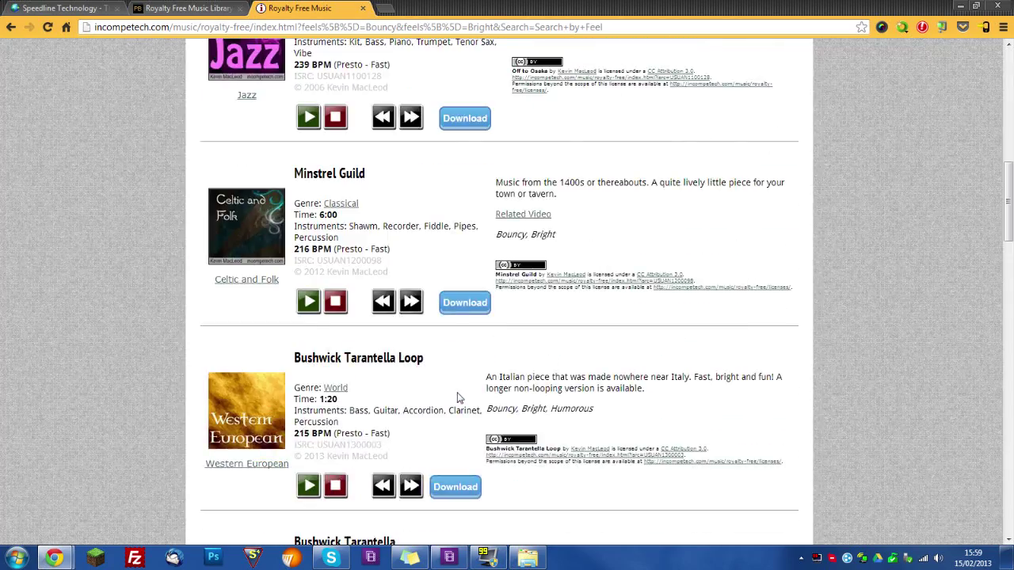
pyautogui.scroll(-1, 339, 439)
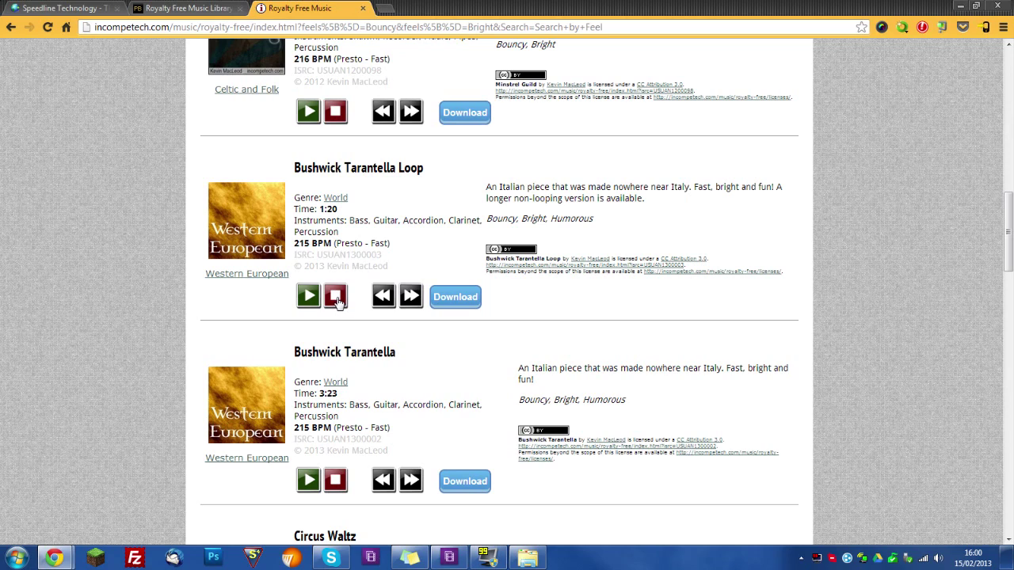
pyautogui.scroll(4, 337, 301)
pyautogui.scroll(-6, 336, 316)
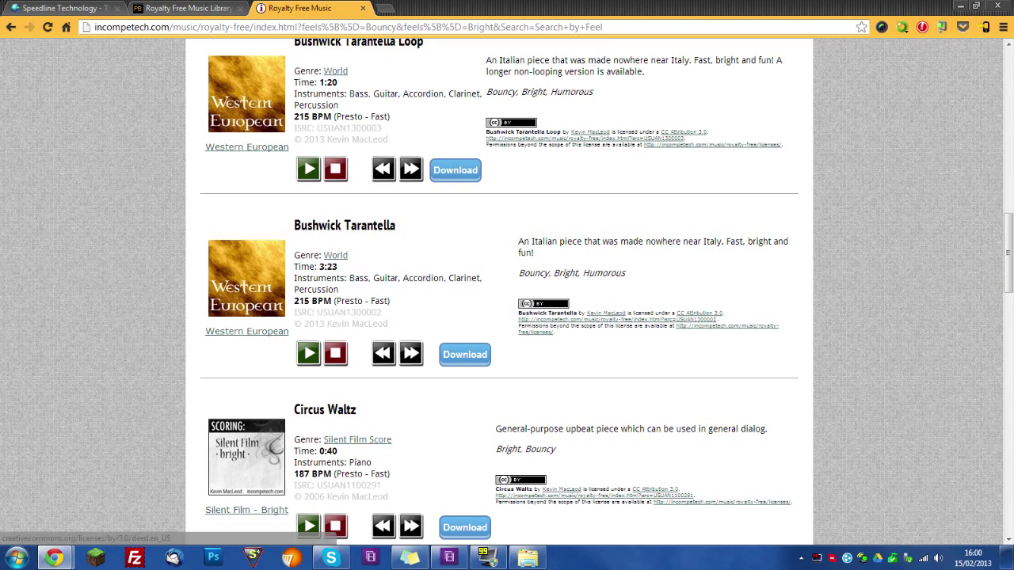
pyautogui.scroll(15, 444, 432)
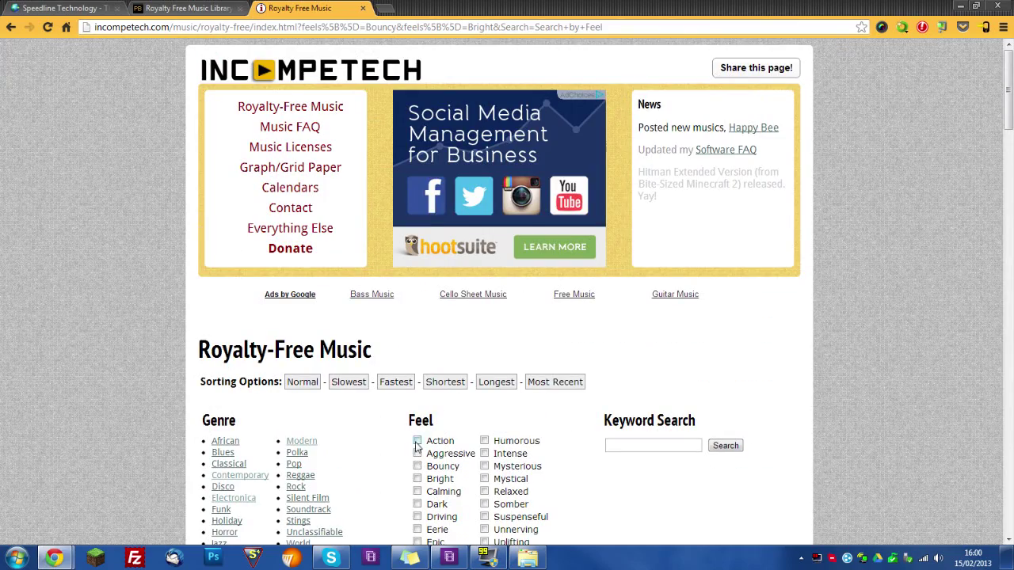
pyautogui.scroll(-3, 467, 420)
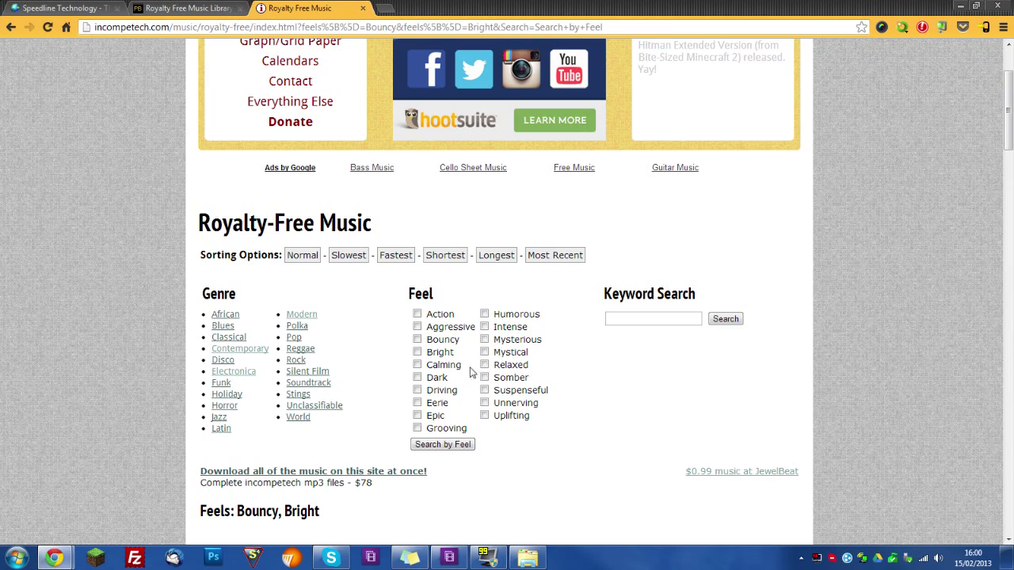
pyautogui.scroll(-10, 514, 403)
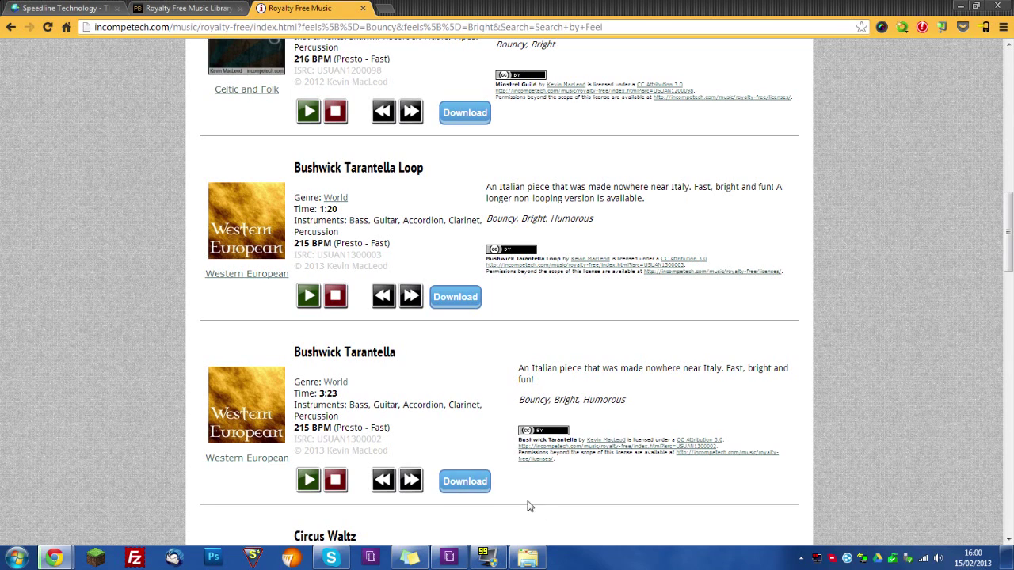
# Download Bushwick Tarantella as an MP3 and move it into the Folder of Goodies.
pyautogui.rightClick(310, 491)
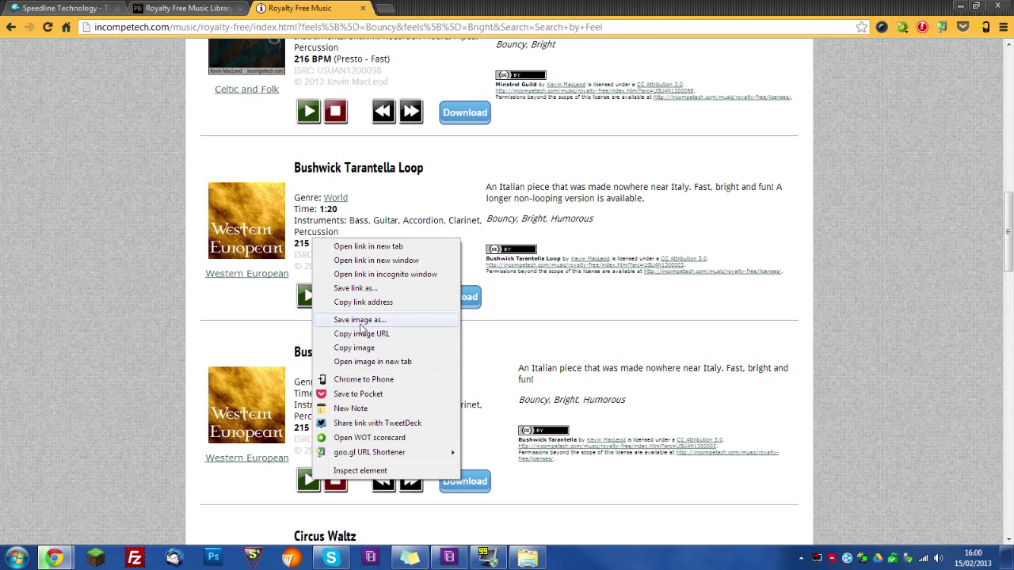
pyautogui.click(366, 291)
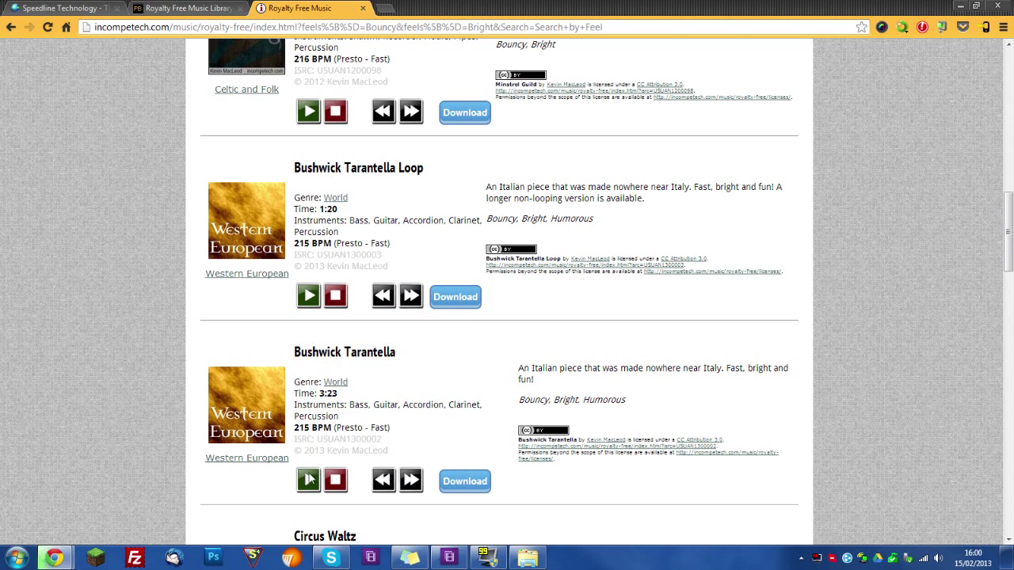
pyautogui.click(308, 480)
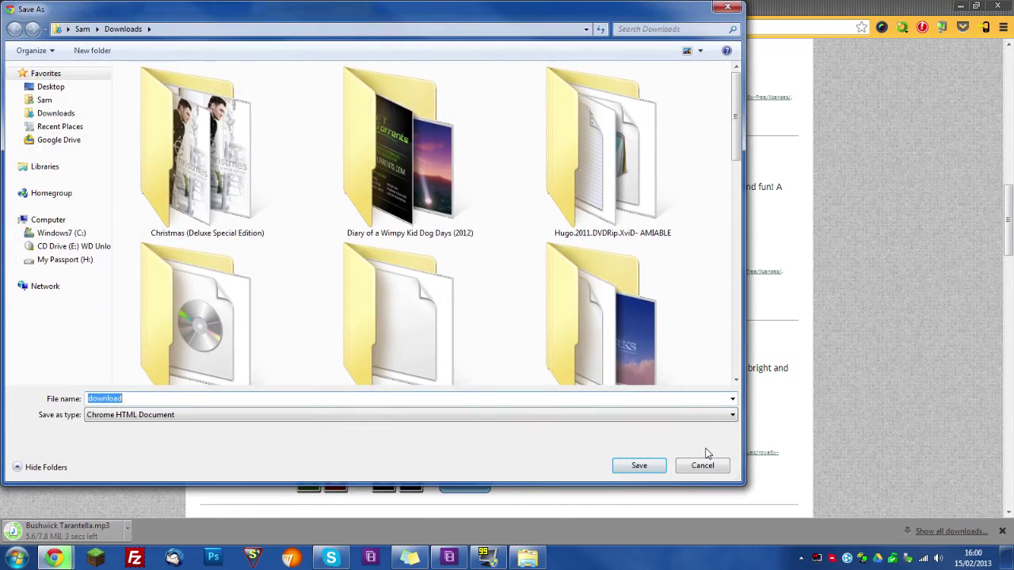
pyautogui.click(703, 465)
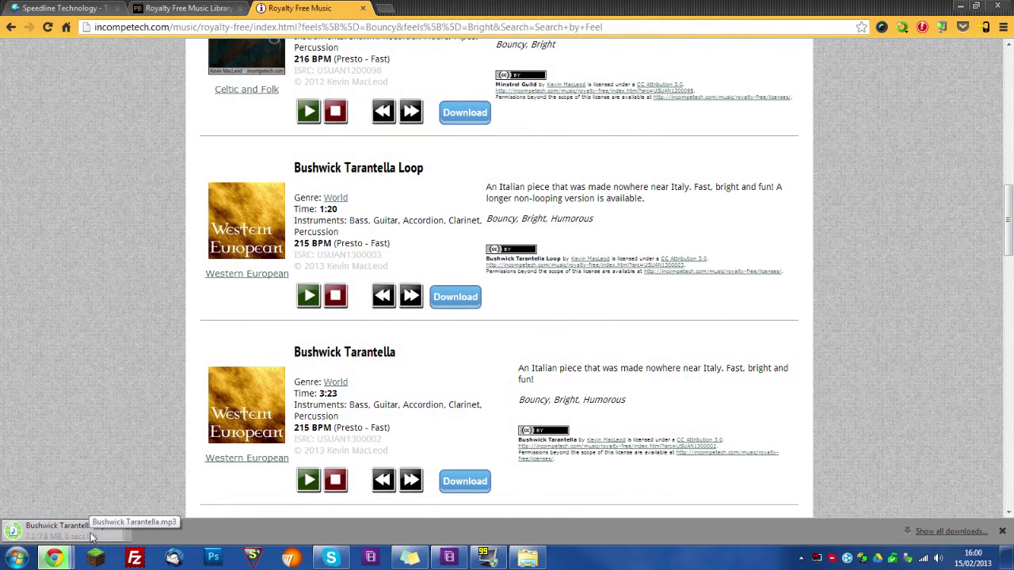
pyautogui.moveTo(90, 539); pyautogui.dragTo(511, 442)
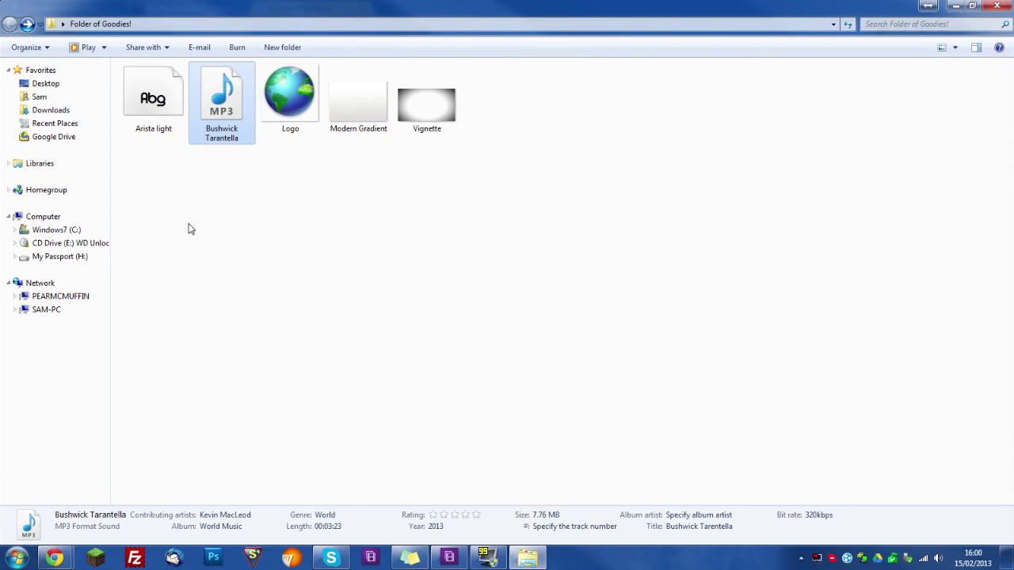
pyautogui.moveTo(222, 95); pyautogui.dragTo(637, 159)
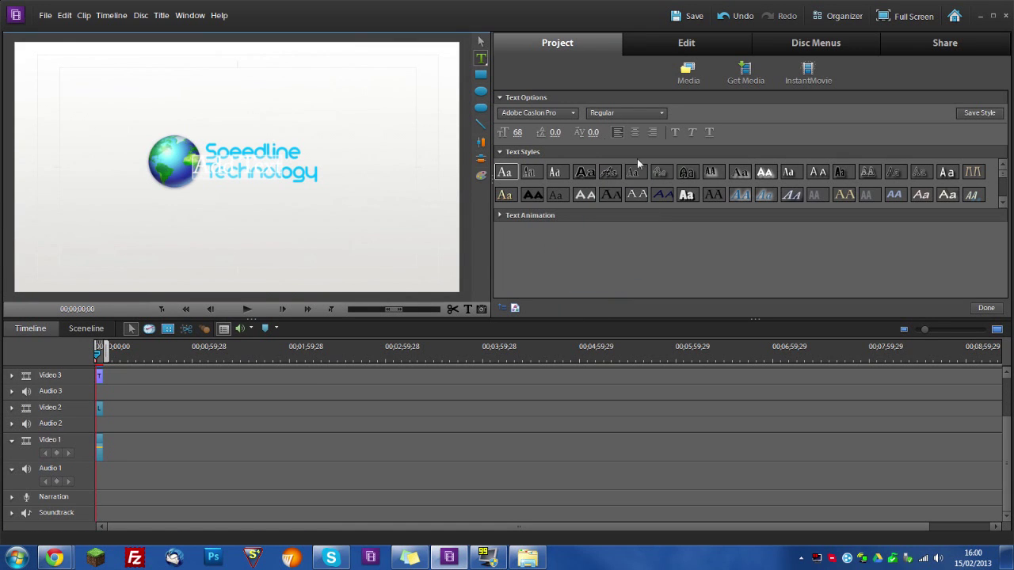
# Delete Title 02, 03 and 04 from project media and import Bushwick Tarantella.mp3.
pyautogui.click(986, 307)
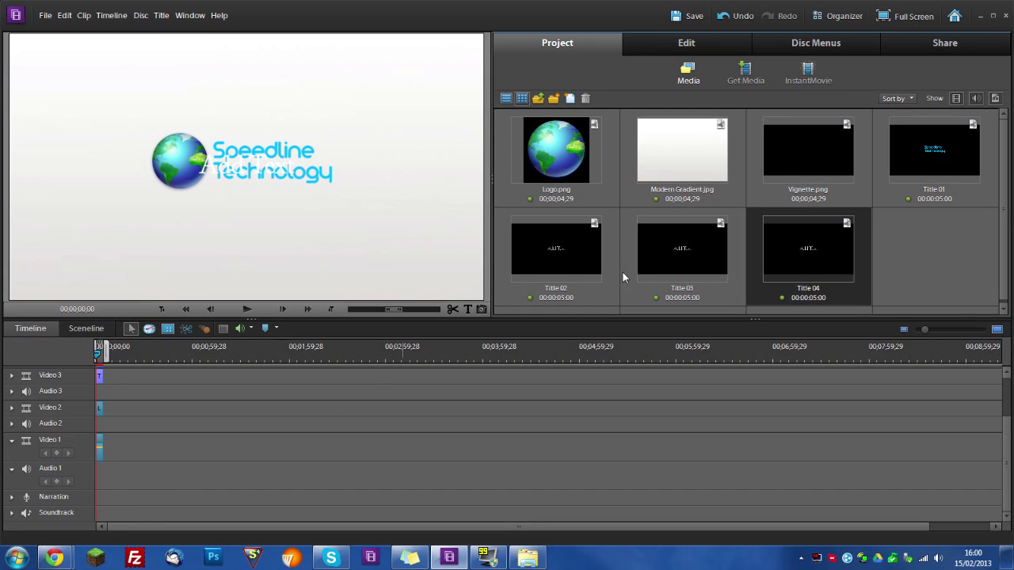
pyautogui.keyDown('shift'); pyautogui.click(571, 260); pyautogui.keyUp('shift')
pyautogui.press('Delete')
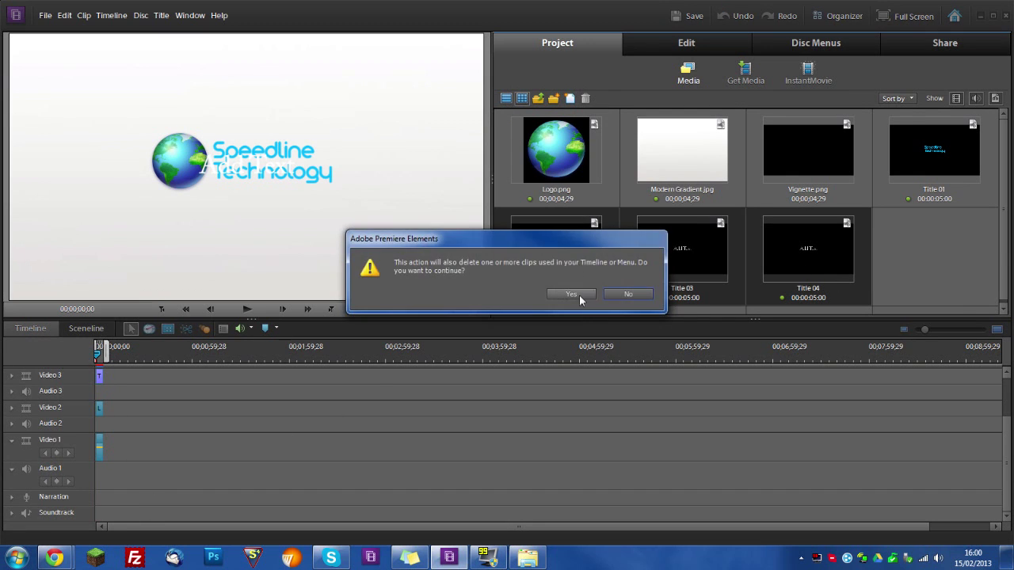
pyautogui.click(579, 293)
pyautogui.click(537, 560)
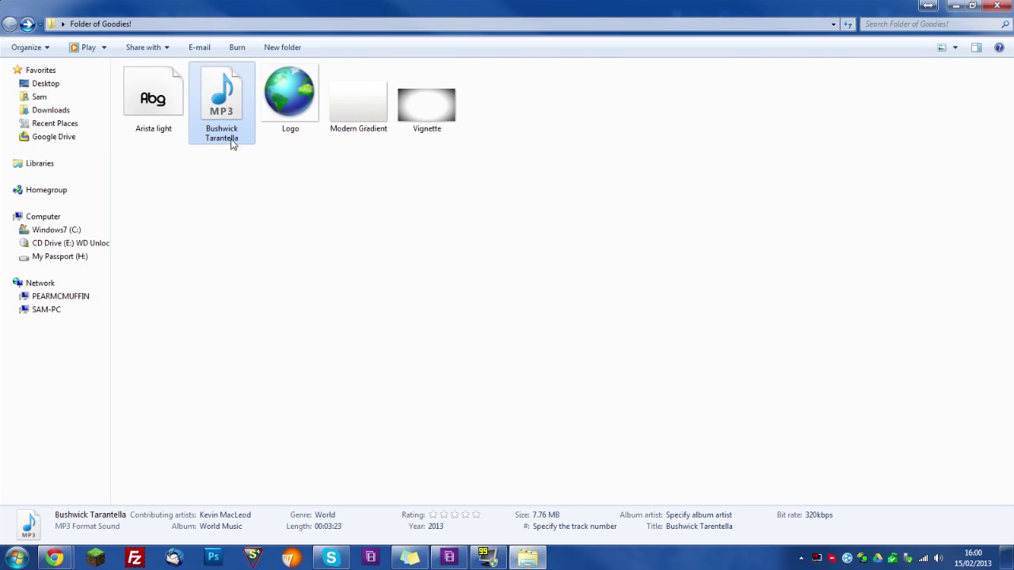
pyautogui.moveTo(233, 142); pyautogui.dragTo(872, 248)
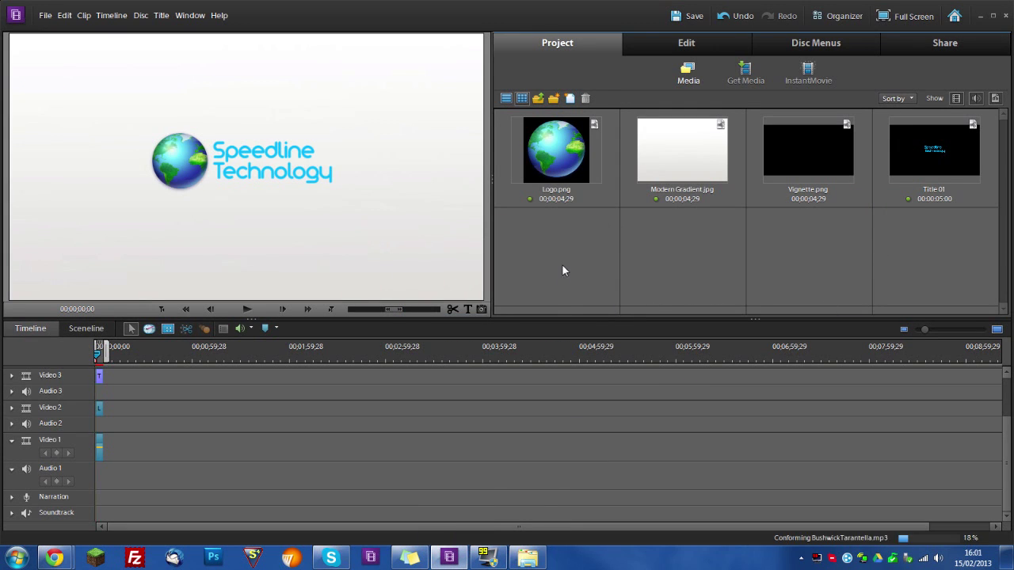
# Place Bushwick Tarantella on Audio 1, trimmed to end with the clips at 00;00;05;00.
pyautogui.moveTo(561, 264); pyautogui.dragTo(91, 464)
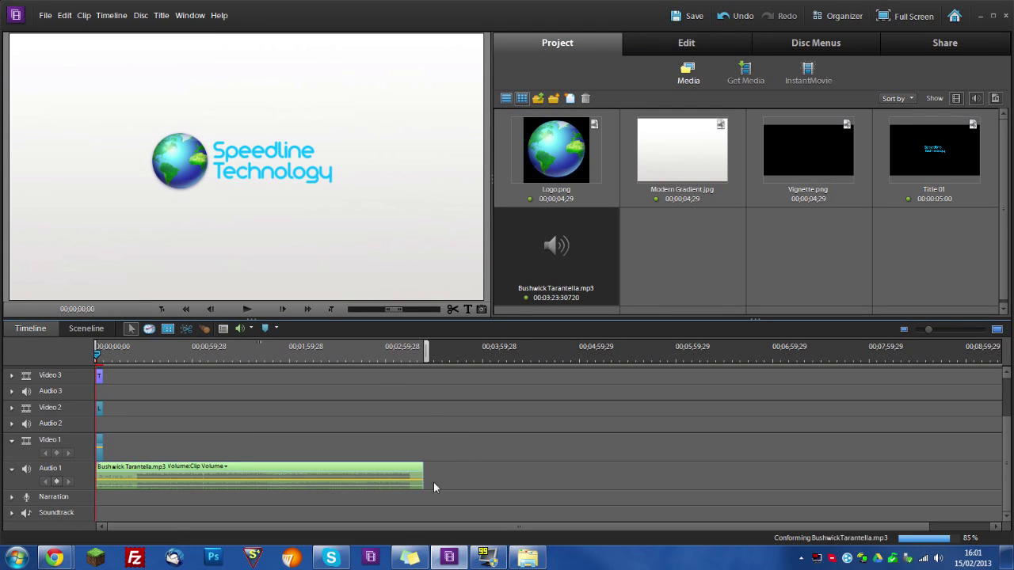
pyautogui.moveTo(425, 476); pyautogui.dragTo(118, 469)
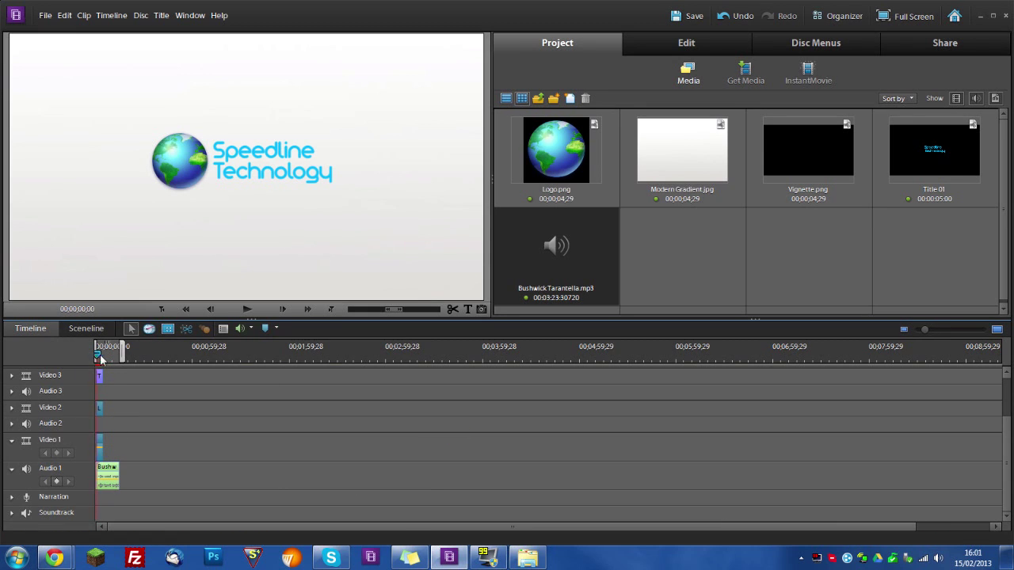
pyautogui.click(106, 354)
pyautogui.moveTo(106, 354)
pyautogui.mouseDown()
pyautogui.moveTo(121, 359)
pyautogui.moveTo(102, 350)
pyautogui.mouseUp()
pyautogui.click(283, 311)
pyautogui.click(283, 312)
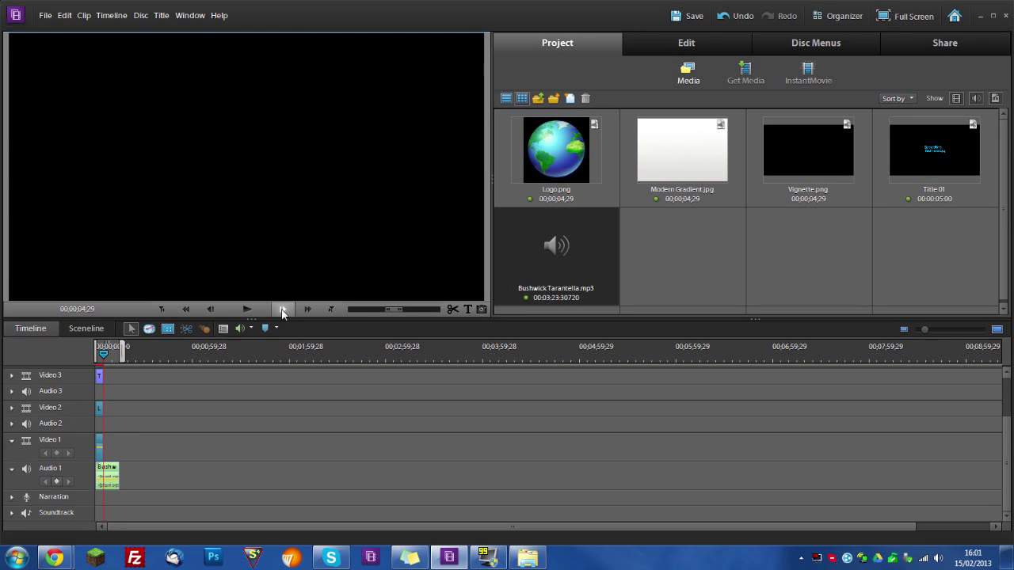
pyautogui.click(283, 312)
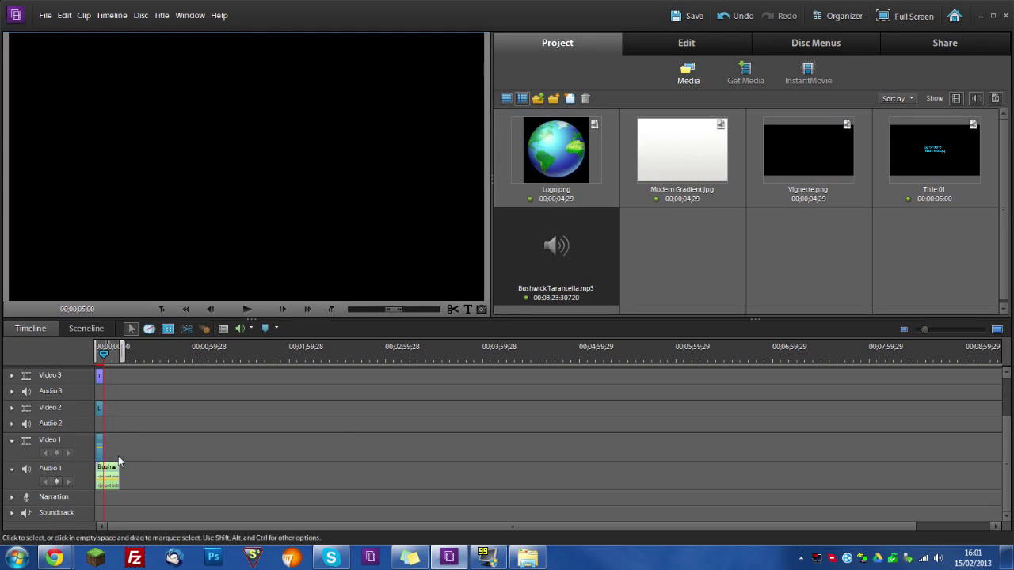
pyautogui.moveTo(103, 473); pyautogui.dragTo(103, 476)
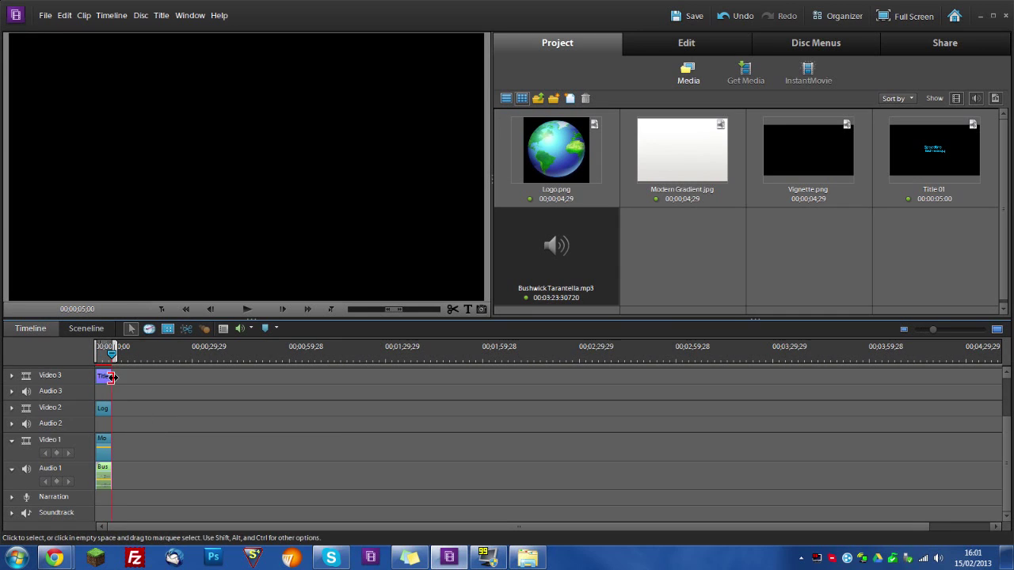
# Zoom into the timeline, preview the intro, and trim the music edge to match the video.
pyautogui.press('=')
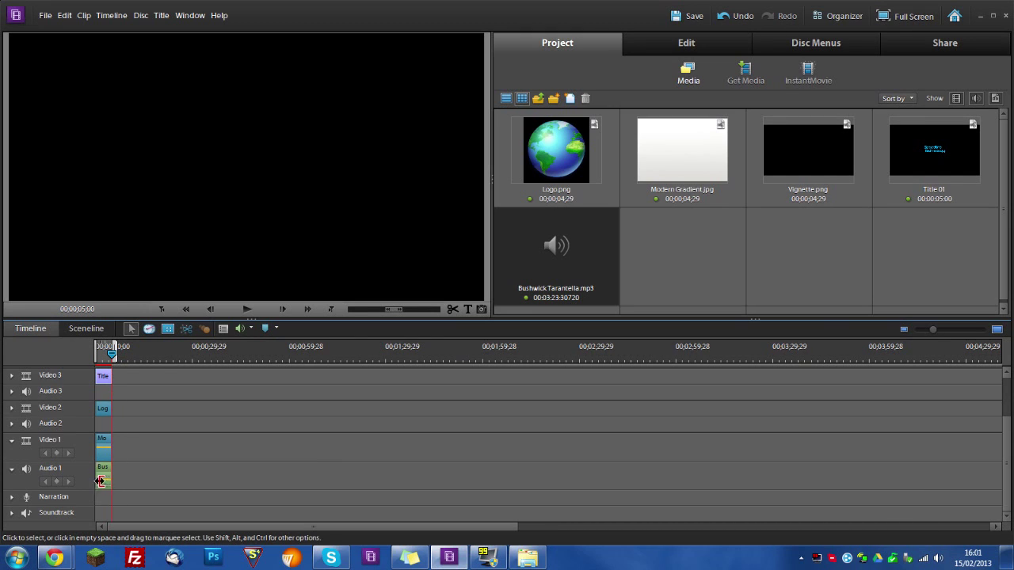
pyautogui.click(99, 355)
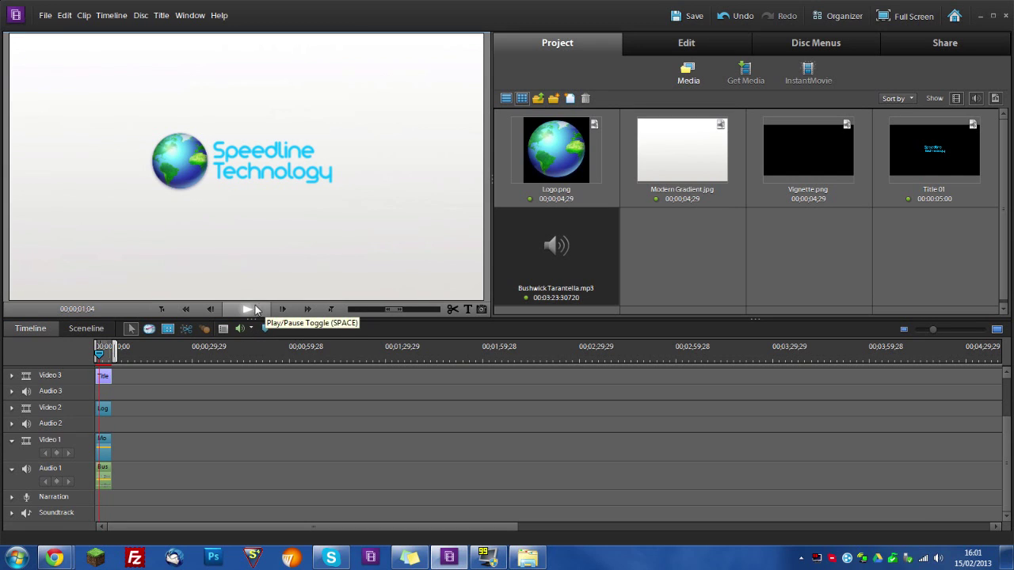
pyautogui.click(249, 306)
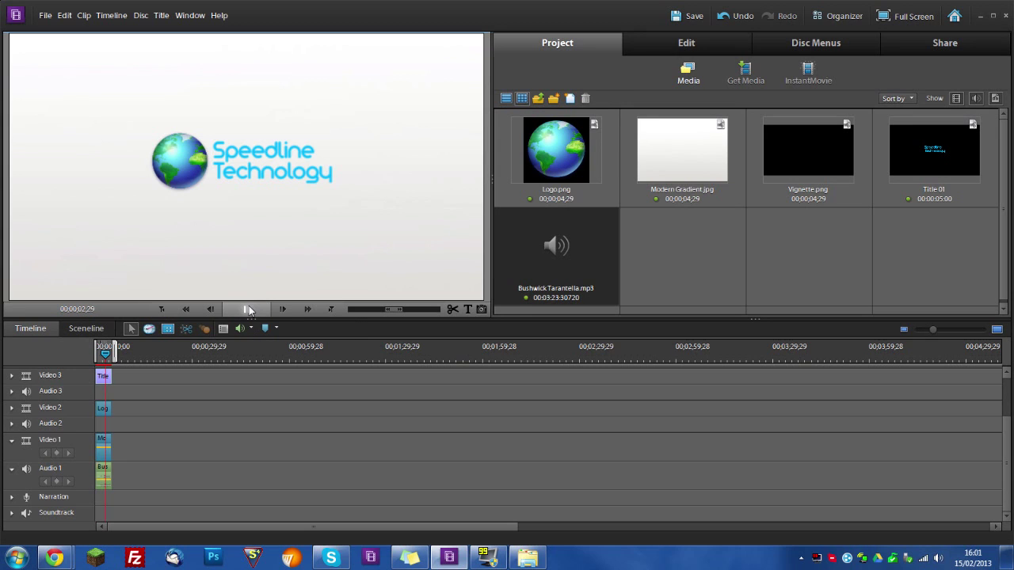
pyautogui.click(249, 305)
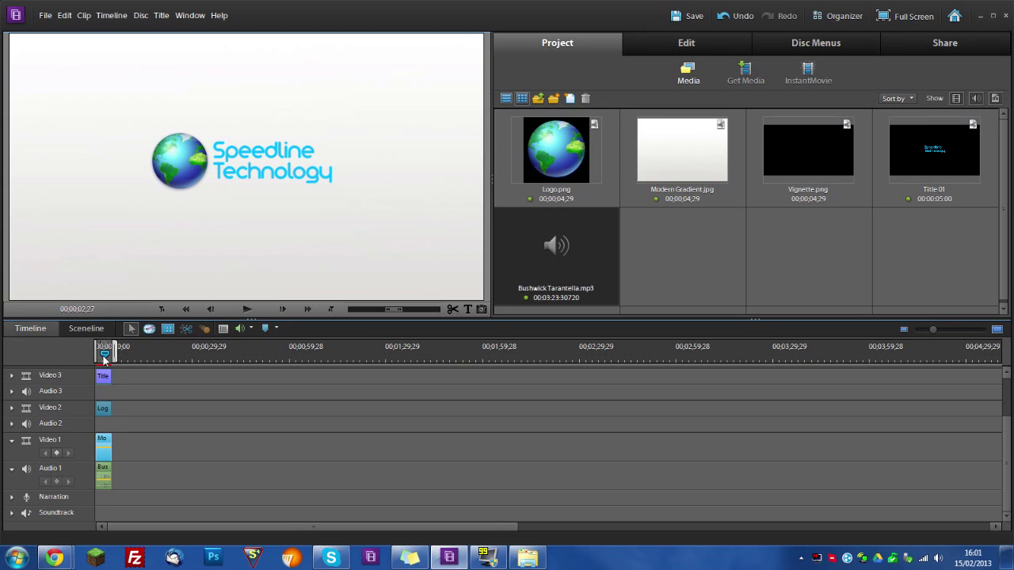
pyautogui.moveTo(103, 358); pyautogui.dragTo(103, 359)
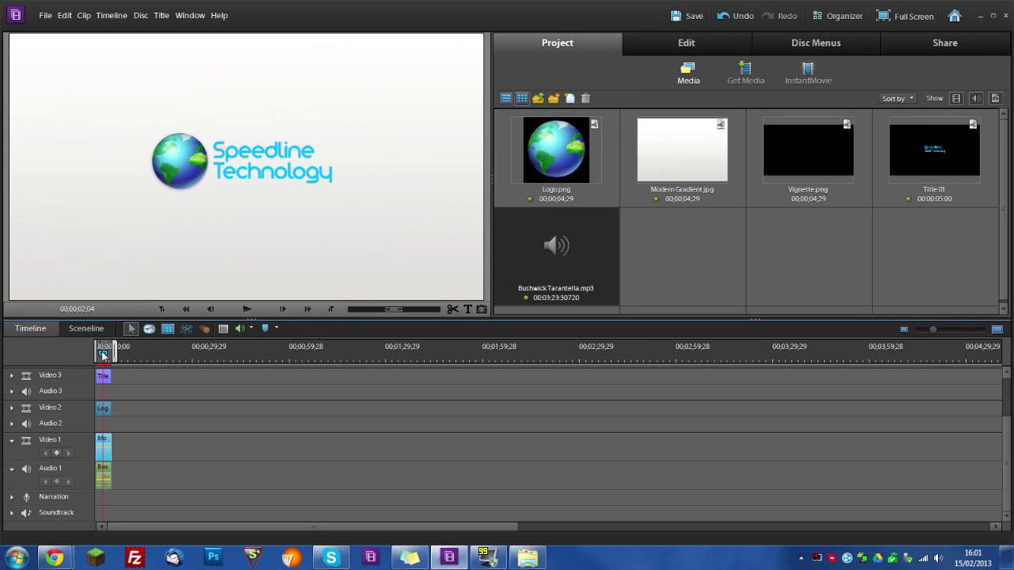
pyautogui.moveTo(103, 357); pyautogui.dragTo(100, 357)
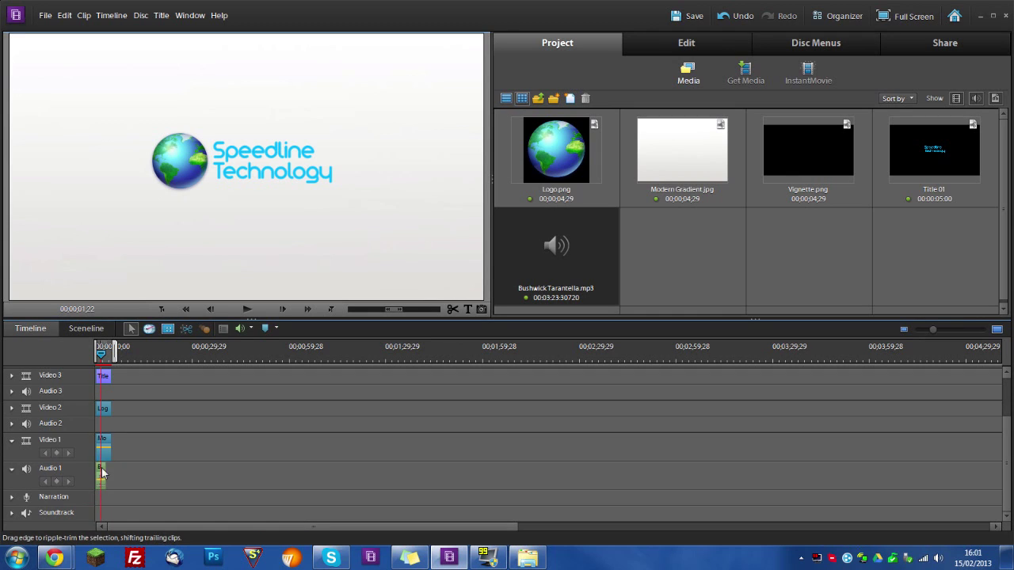
pyautogui.moveTo(106, 473); pyautogui.dragTo(110, 476)
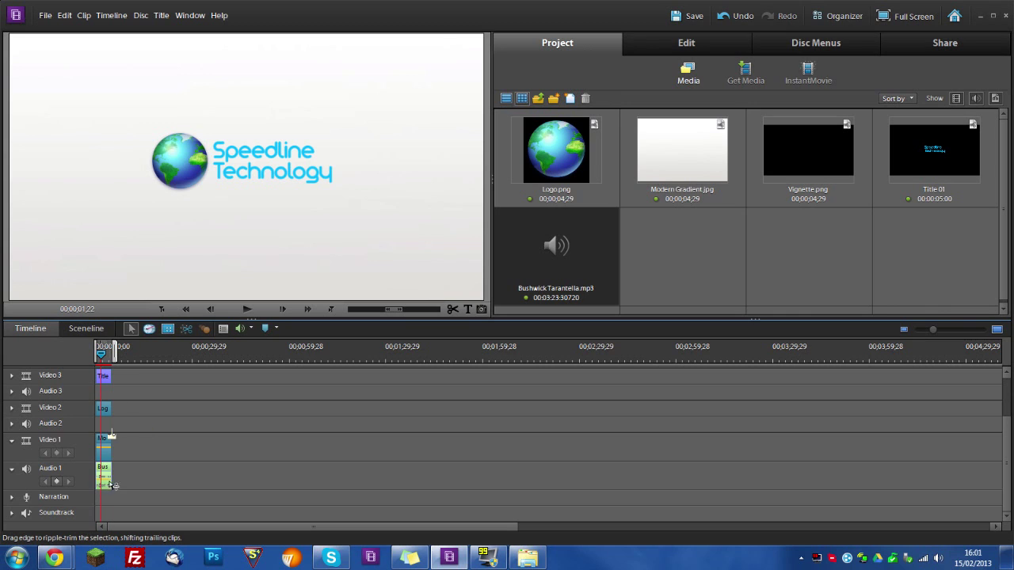
# Apply Fade In Audio and Fade Out Audio to the Bushwick Tarantella clip.
pyautogui.rightClick(109, 473)
pyautogui.moveTo(125, 293)
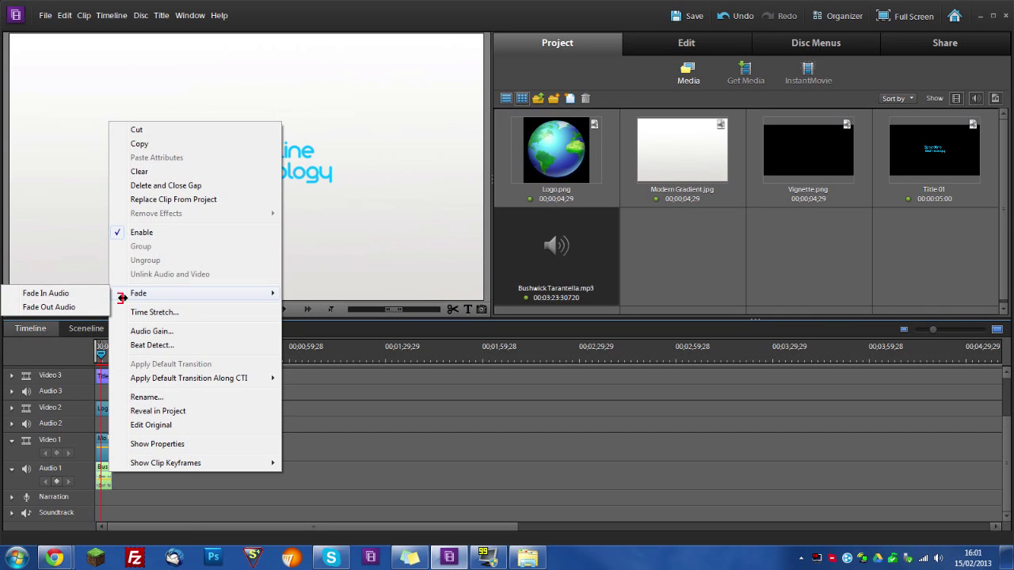
pyautogui.click(56, 292)
pyautogui.rightClick(105, 473)
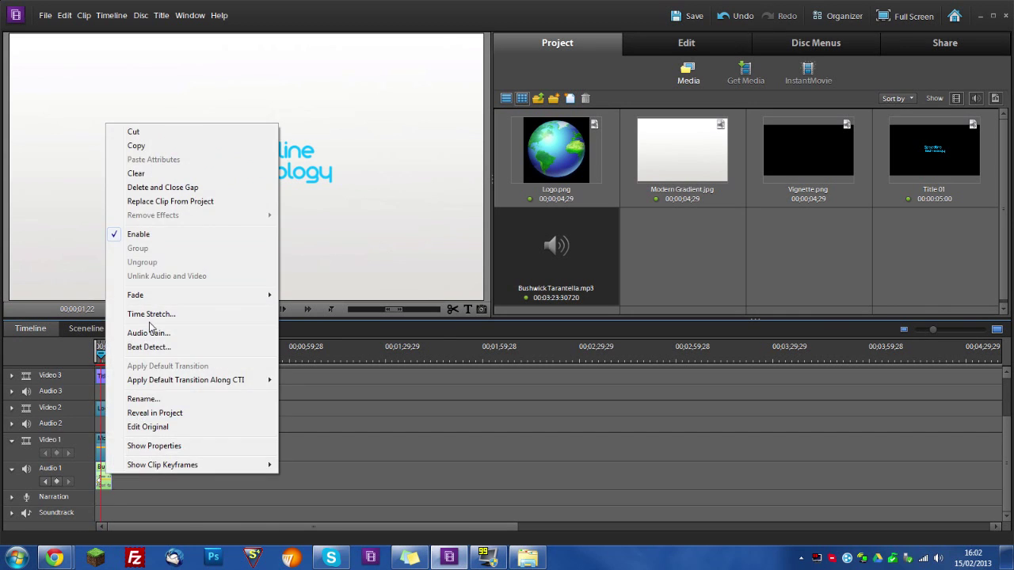
pyautogui.moveTo(253, 298)
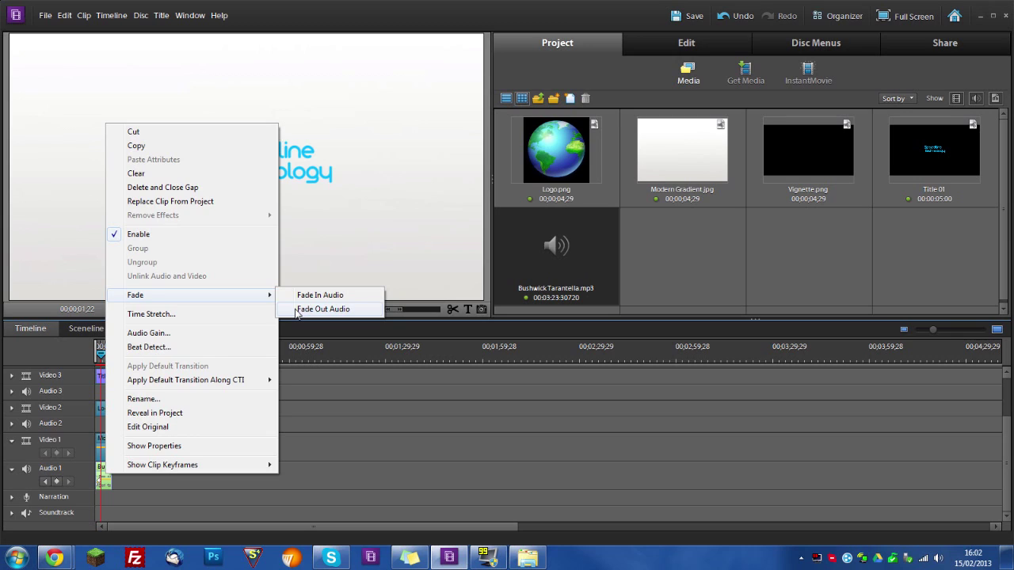
pyautogui.click(298, 310)
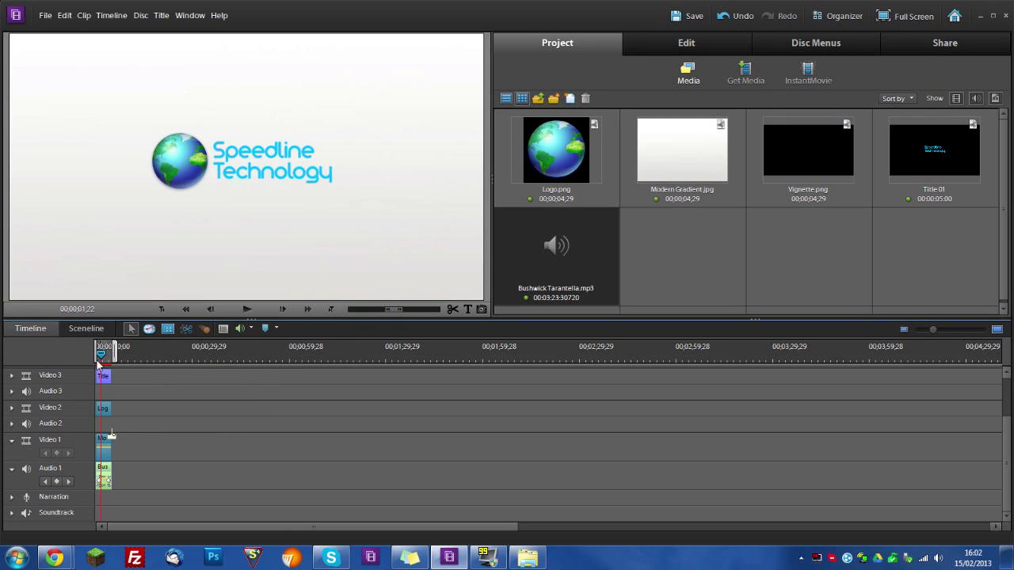
# Play the intro from the start to hear the music fades.
pyautogui.moveTo(98, 360); pyautogui.dragTo(90, 358)
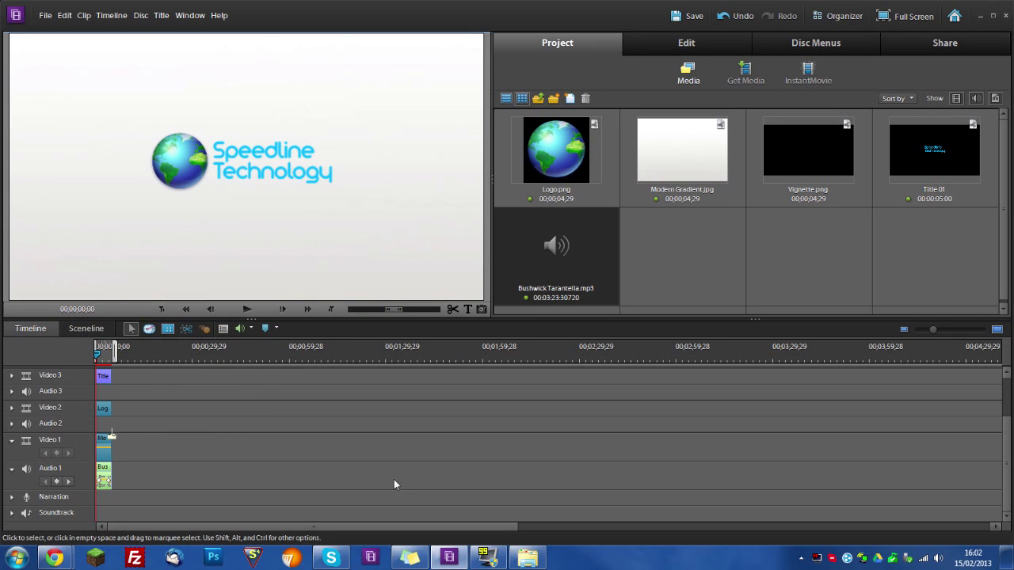
pyautogui.press('space')
pyautogui.click(247, 310)
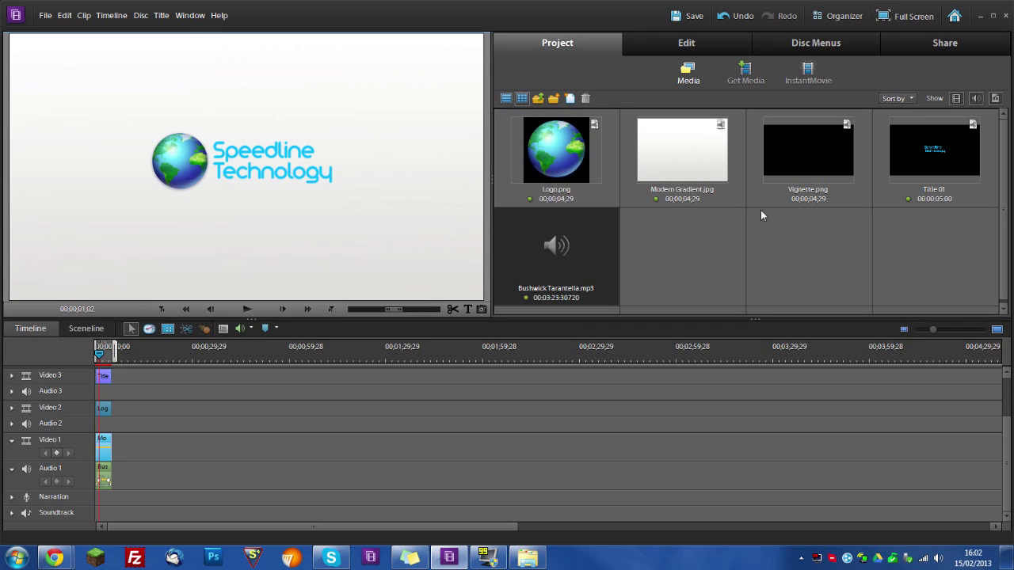
# Filter transitions to Dissolve, then drop Cross Dissolve on the logo and Dip to Black on the gradient.
pyautogui.click(710, 46)
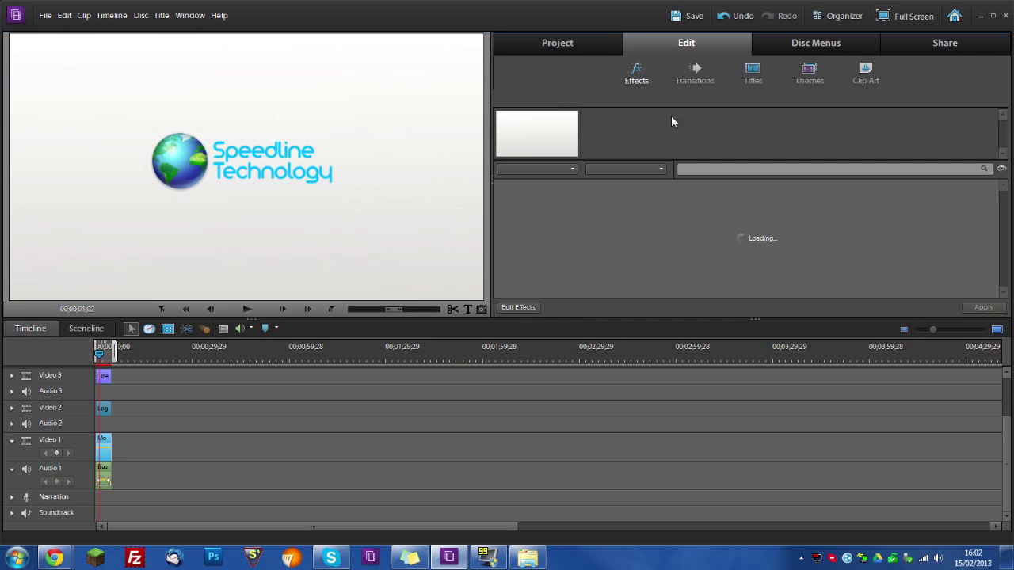
pyautogui.click(696, 73)
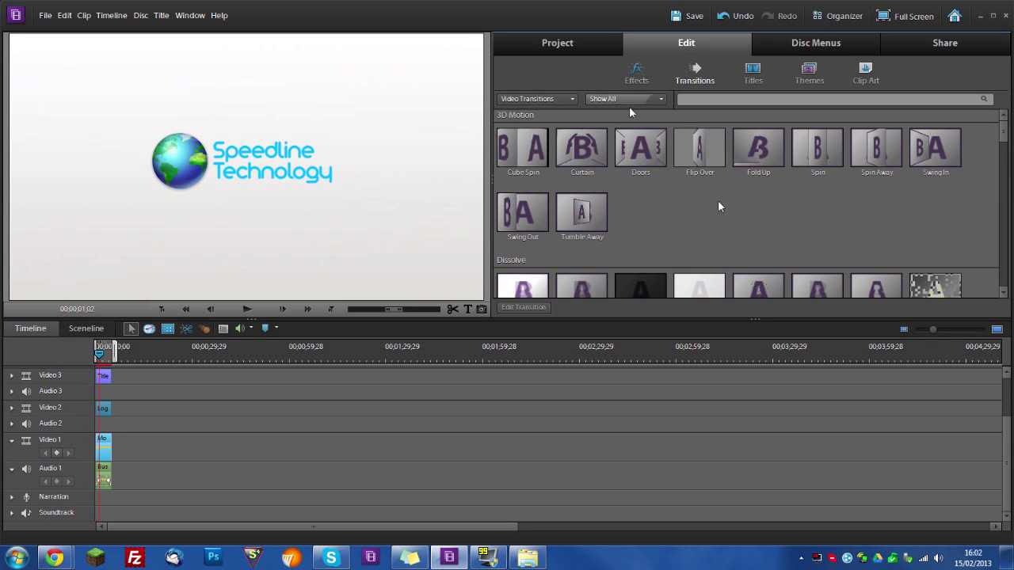
pyautogui.click(560, 100)
pyautogui.click(602, 99)
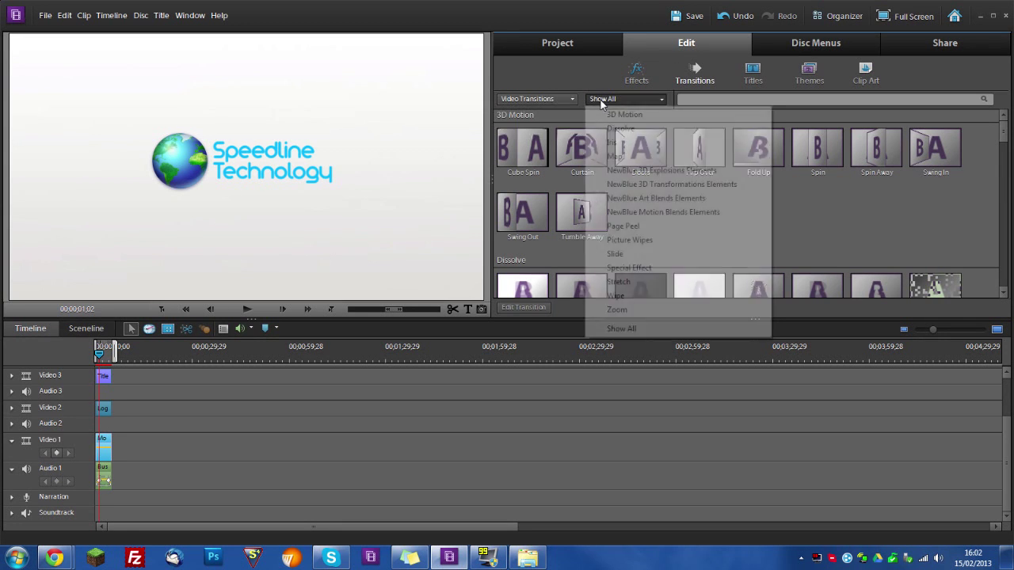
pyautogui.click(616, 128)
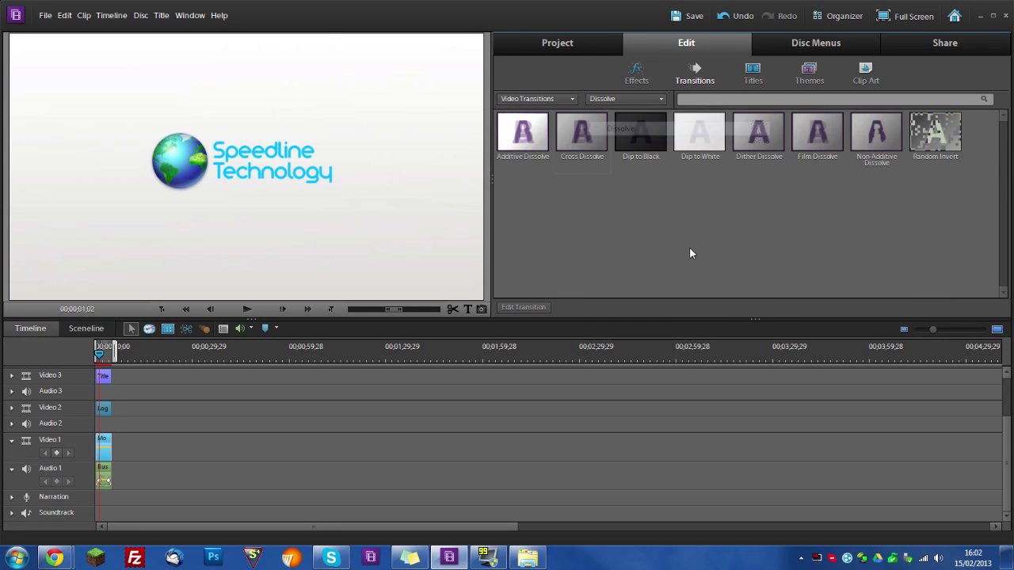
pyautogui.moveTo(582, 133); pyautogui.dragTo(103, 382)
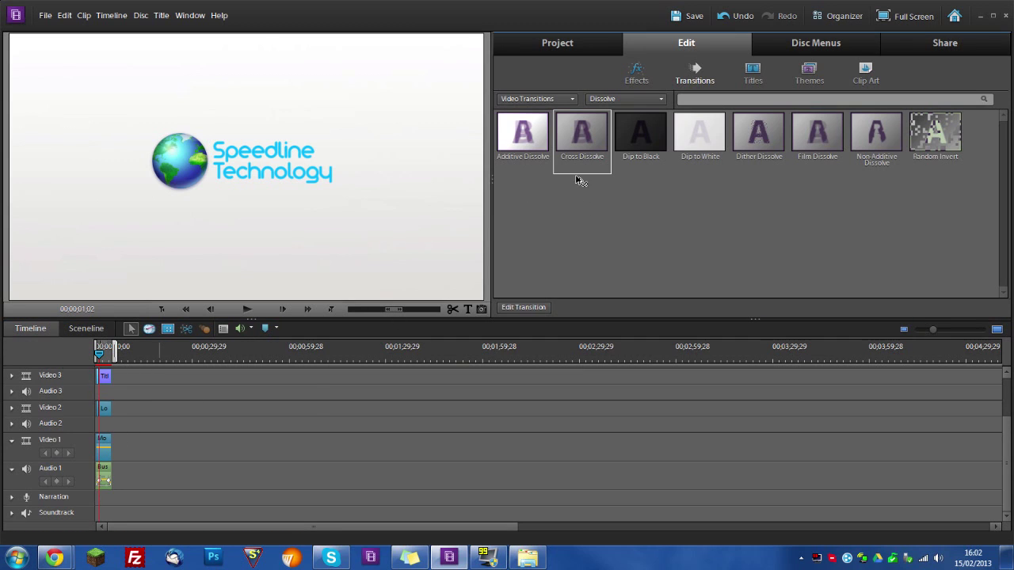
pyautogui.moveTo(639, 131); pyautogui.dragTo(108, 444)
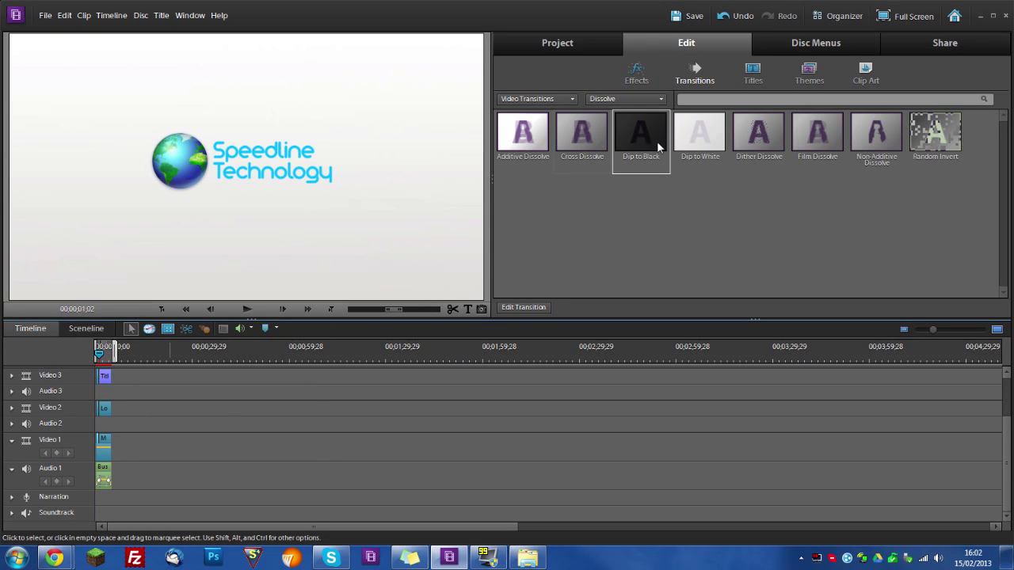
pyautogui.click(109, 405)
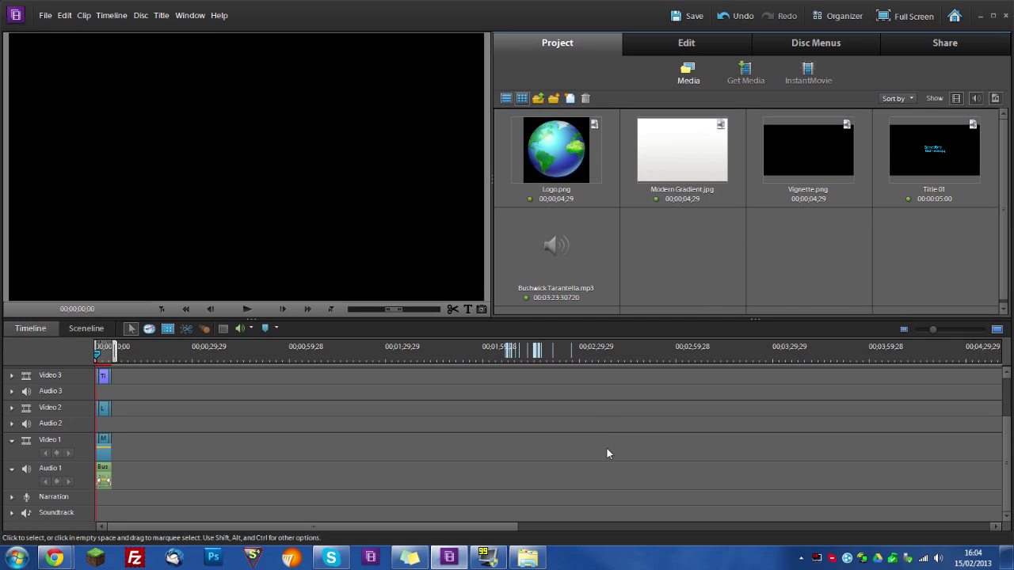
# Add Vignette.png from project media onto a new Video 4 track at the intro's start.
pyautogui.scroll(3, 1005, 379)
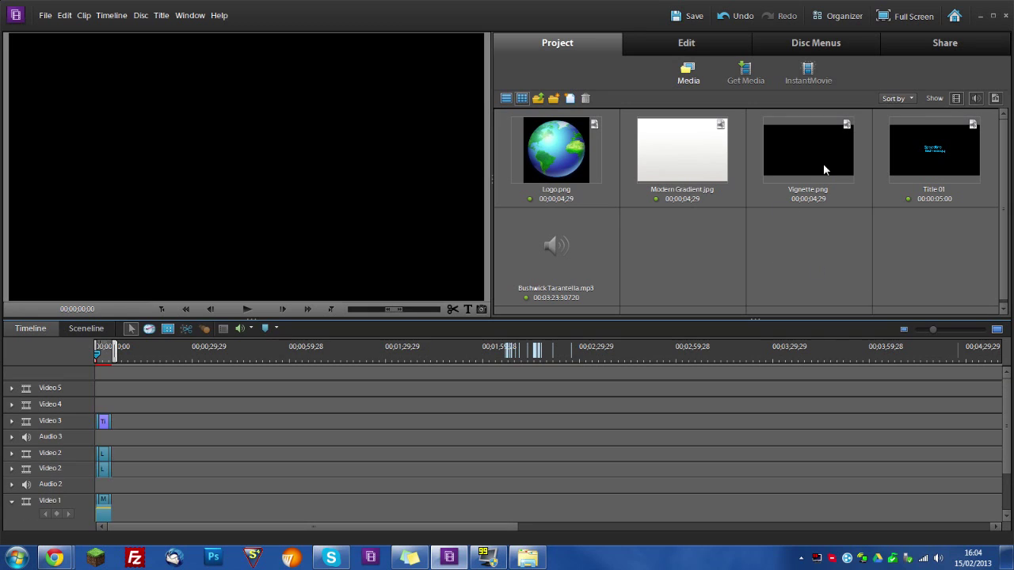
pyautogui.moveTo(821, 165); pyautogui.dragTo(88, 426)
pyautogui.rightClick(88, 426)
pyautogui.click(284, 442)
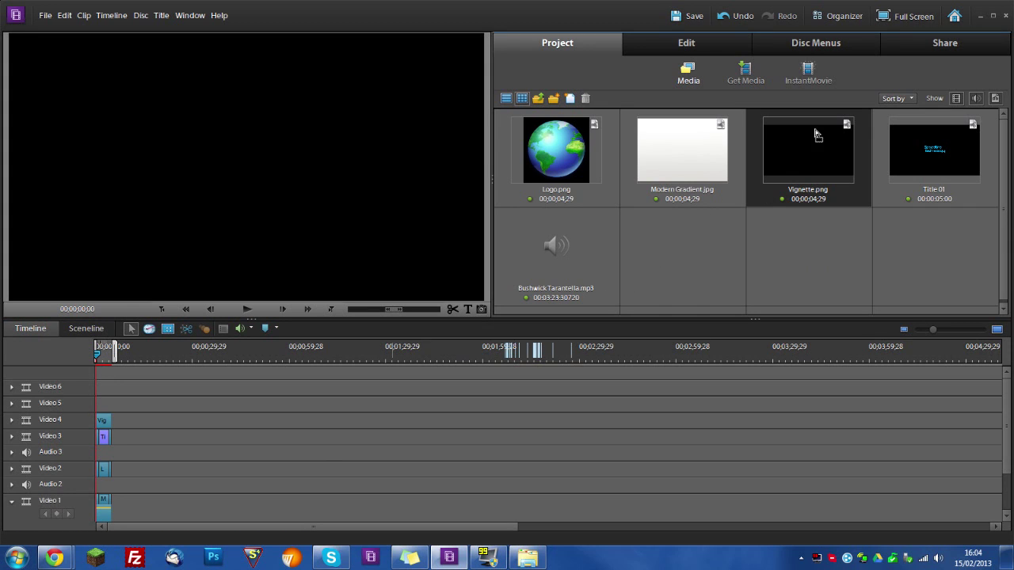
# Apply the Dip to Black transition to the vignette clip on Video 4.
pyautogui.click(670, 52)
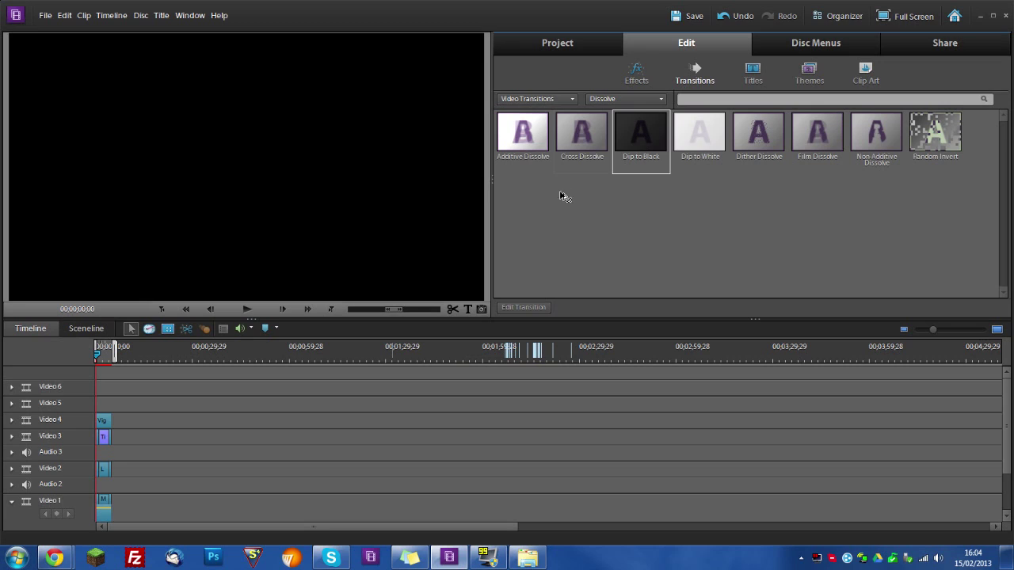
pyautogui.click(578, 130)
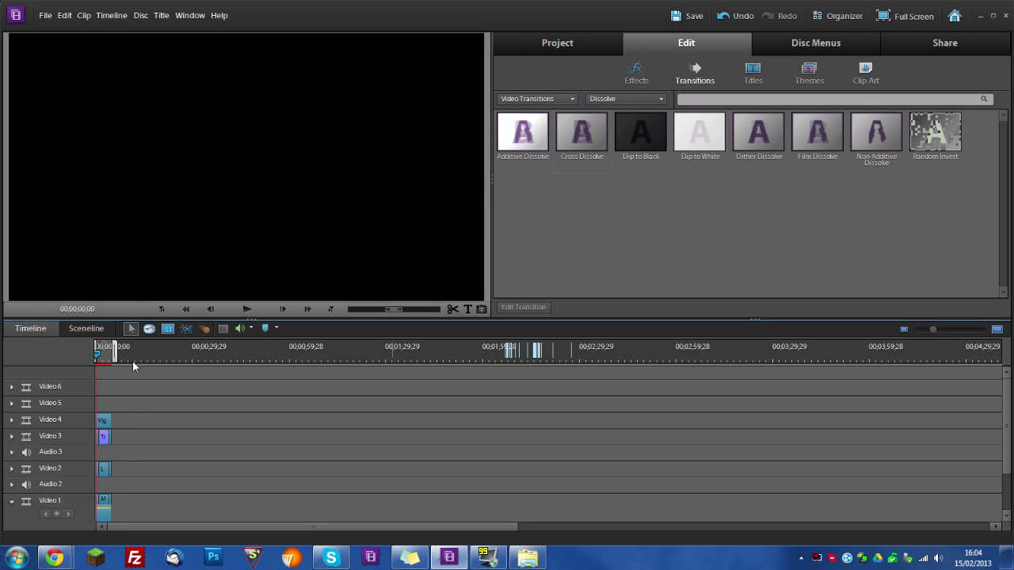
pyautogui.click(636, 141)
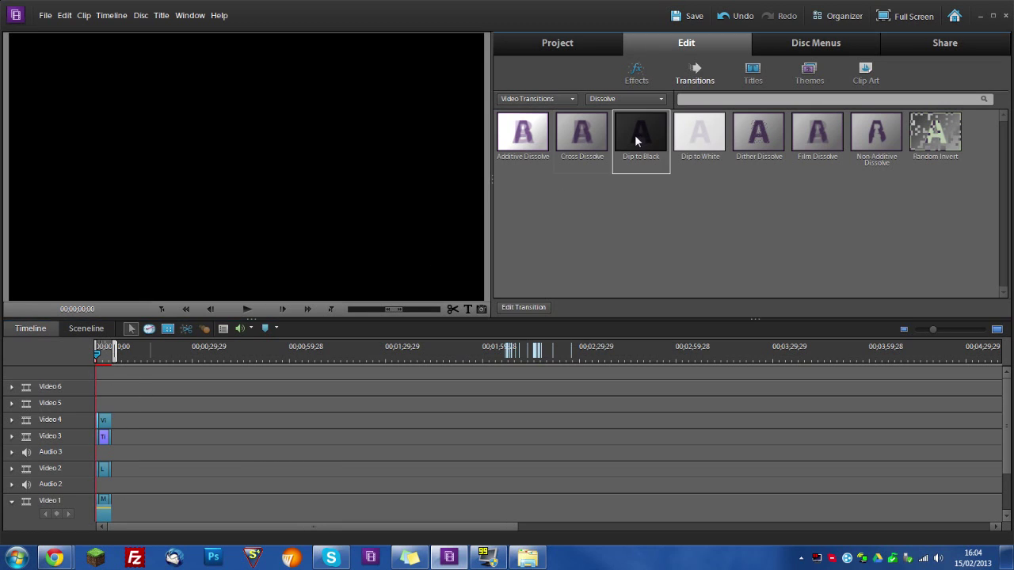
pyautogui.moveTo(636, 141); pyautogui.dragTo(108, 421)
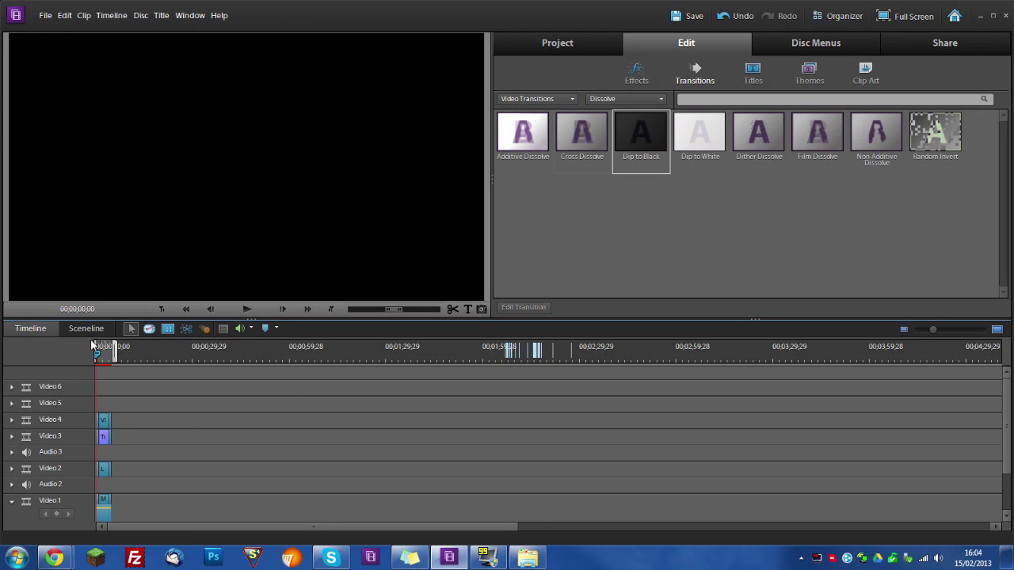
# Scrub to about 00;00;02;22 to preview the vignette-framed globe and Speedline Technology title.
pyautogui.moveTo(94, 353); pyautogui.dragTo(105, 358)
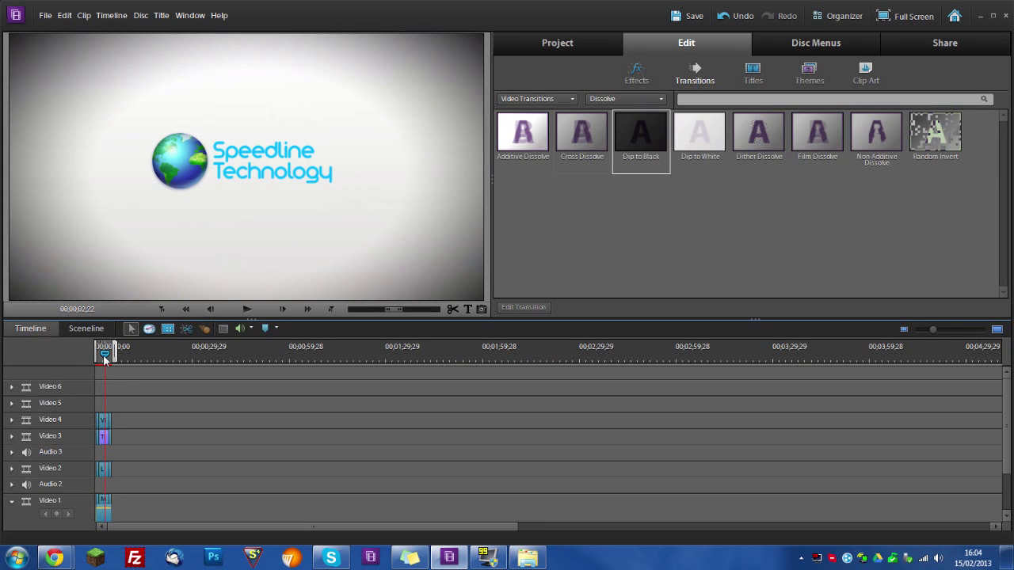